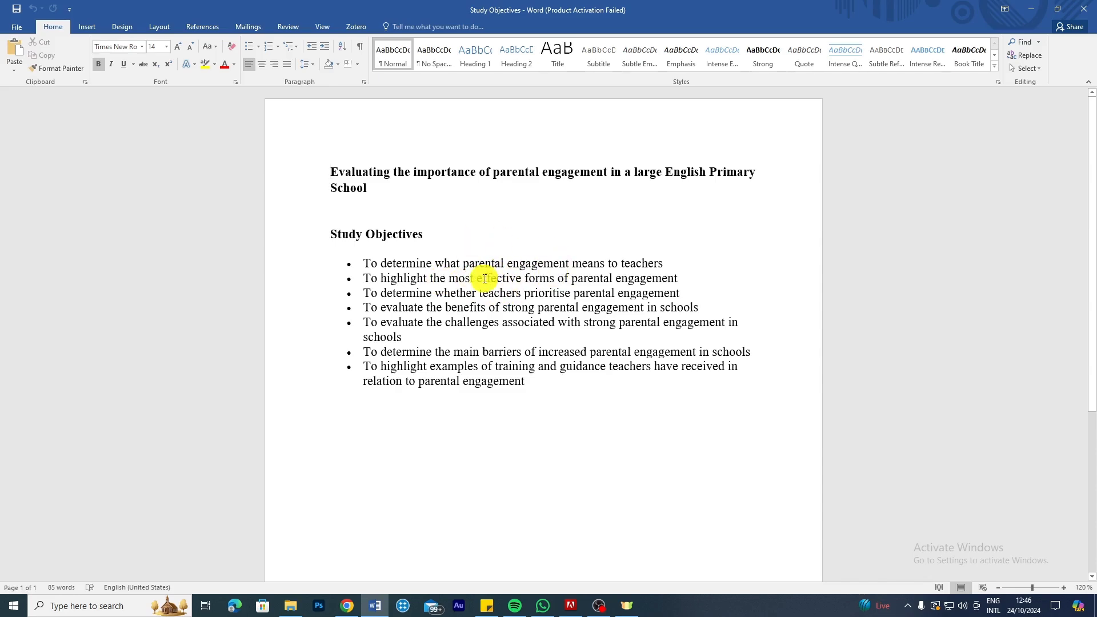
# Switch to Chrome, open Google Docs in a new tab, and create a blank document
pyautogui.click(347, 605)
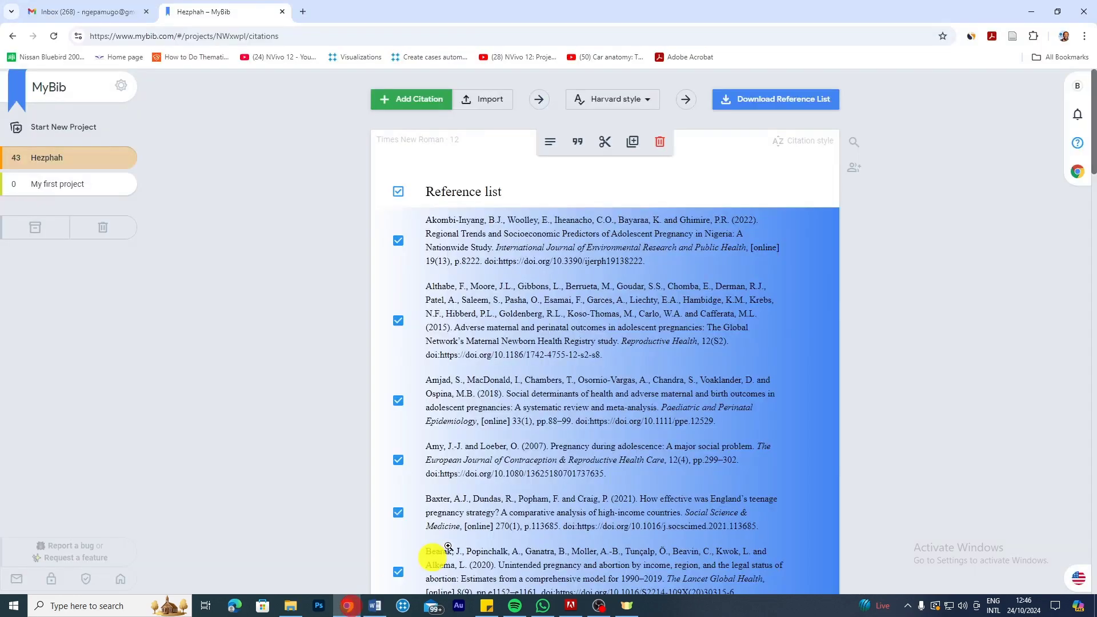
pyautogui.click(295, 15)
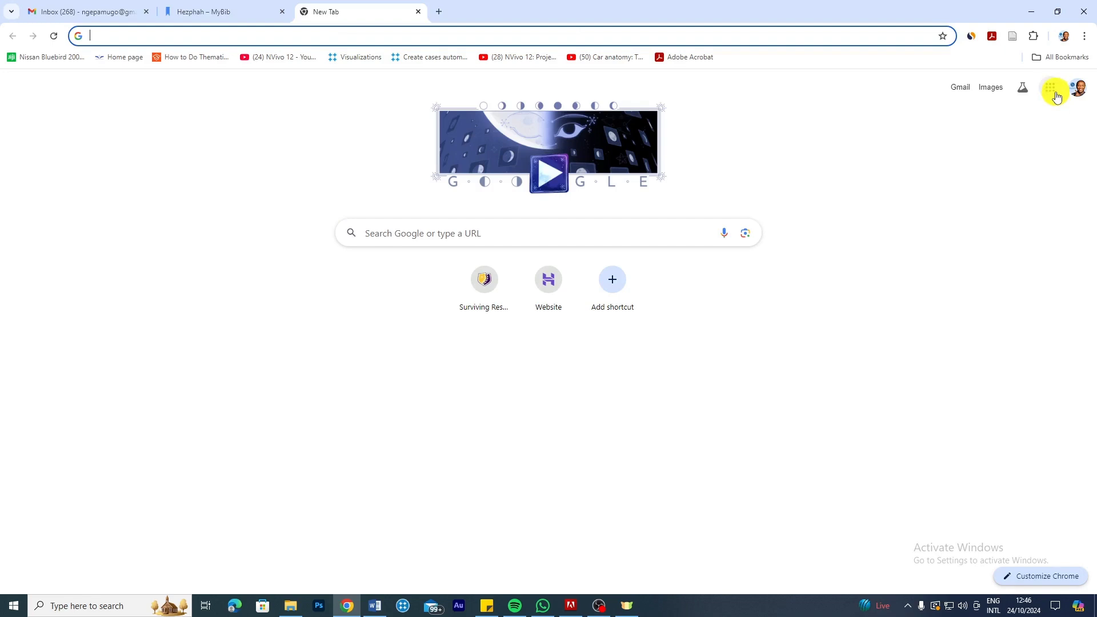
pyautogui.click(1050, 87)
pyautogui.scroll(-2, 1003, 265)
pyautogui.click(934, 335)
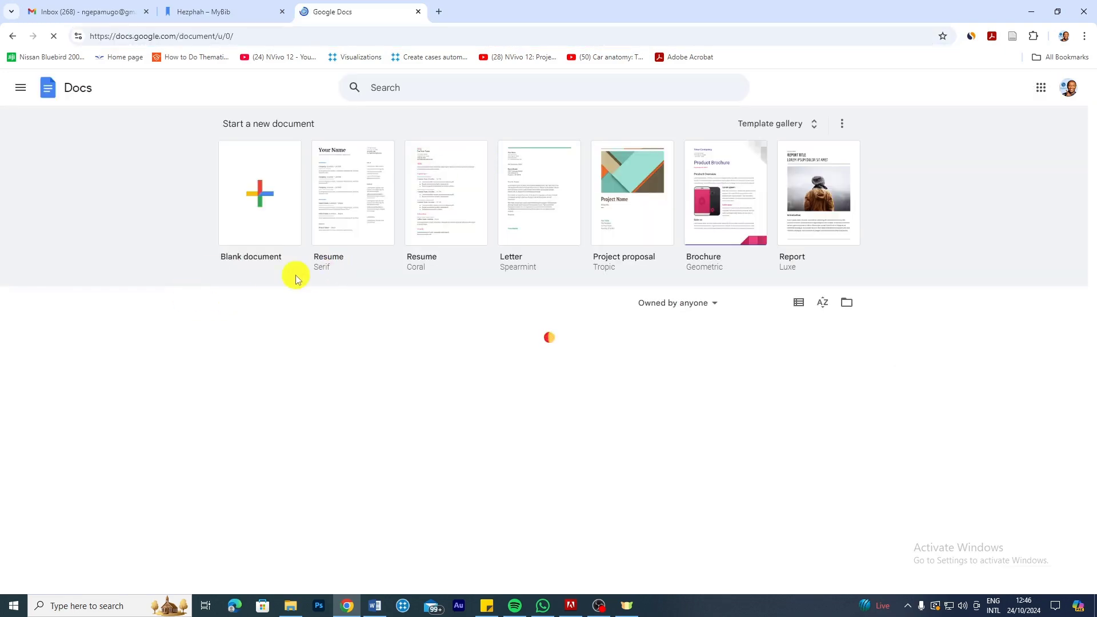
pyautogui.click(257, 194)
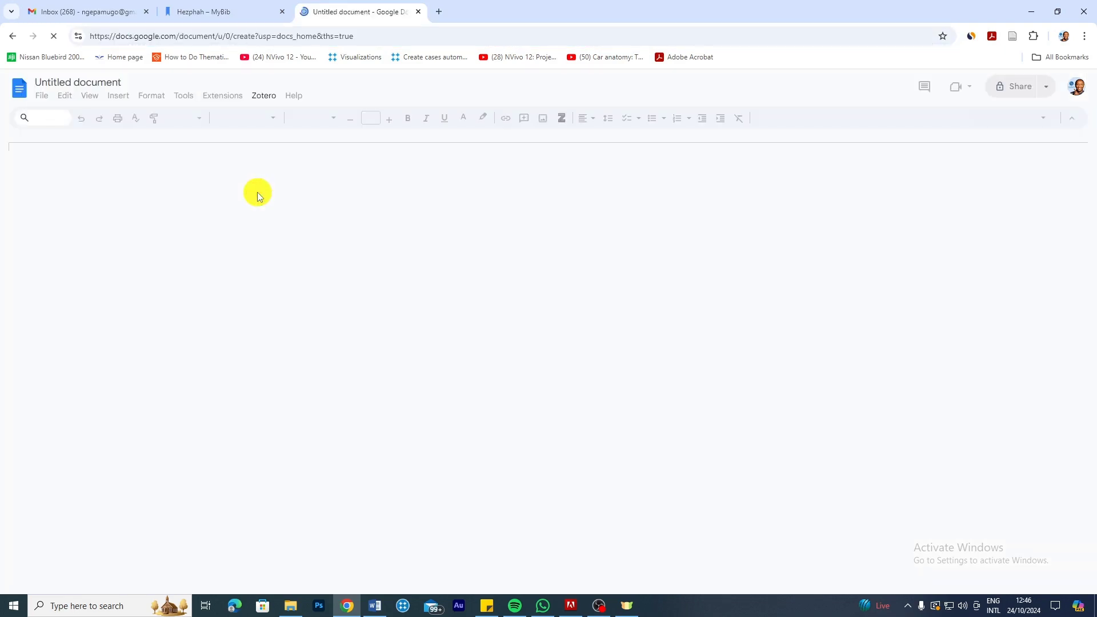
# Rename the untitled document as "Interview guide/protocol"
pyautogui.click(110, 82)
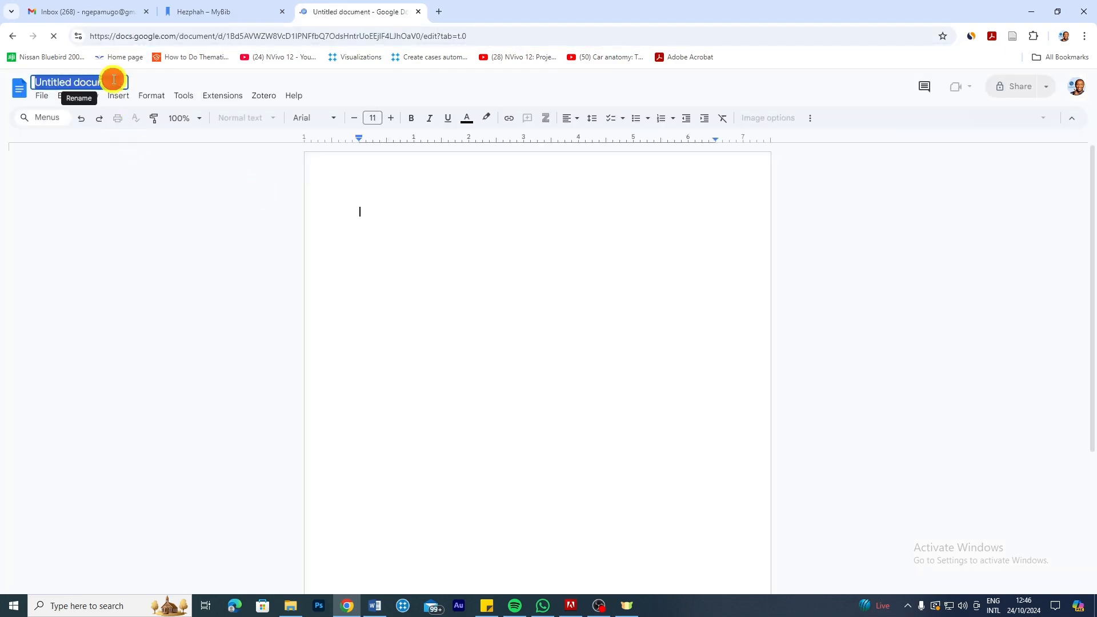
pyautogui.write('Interview guide/protocol')
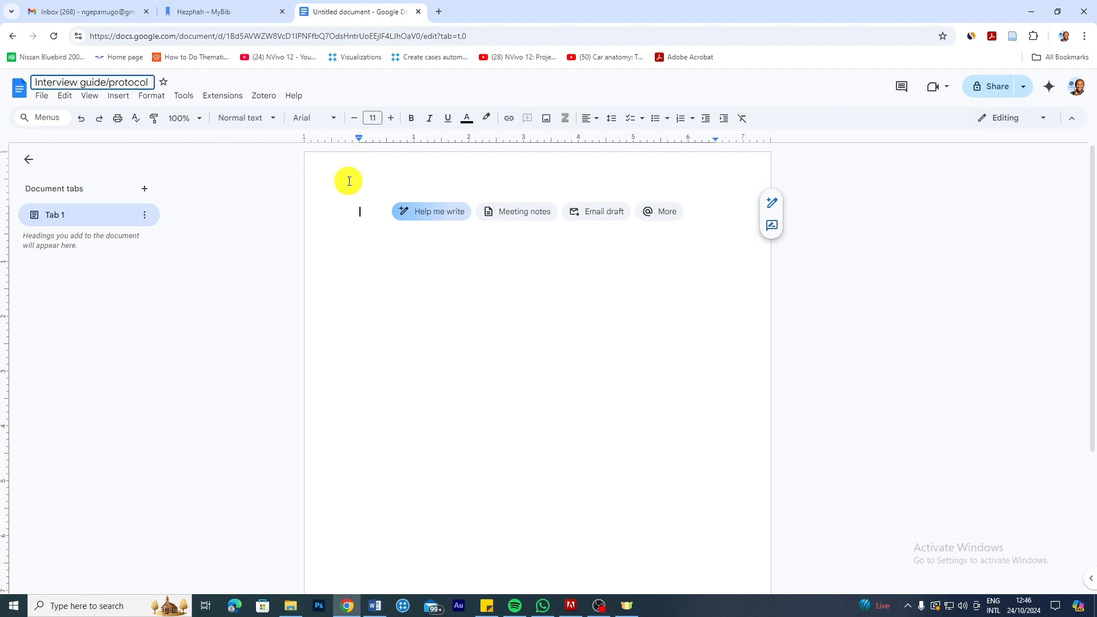
pyautogui.click(410, 244)
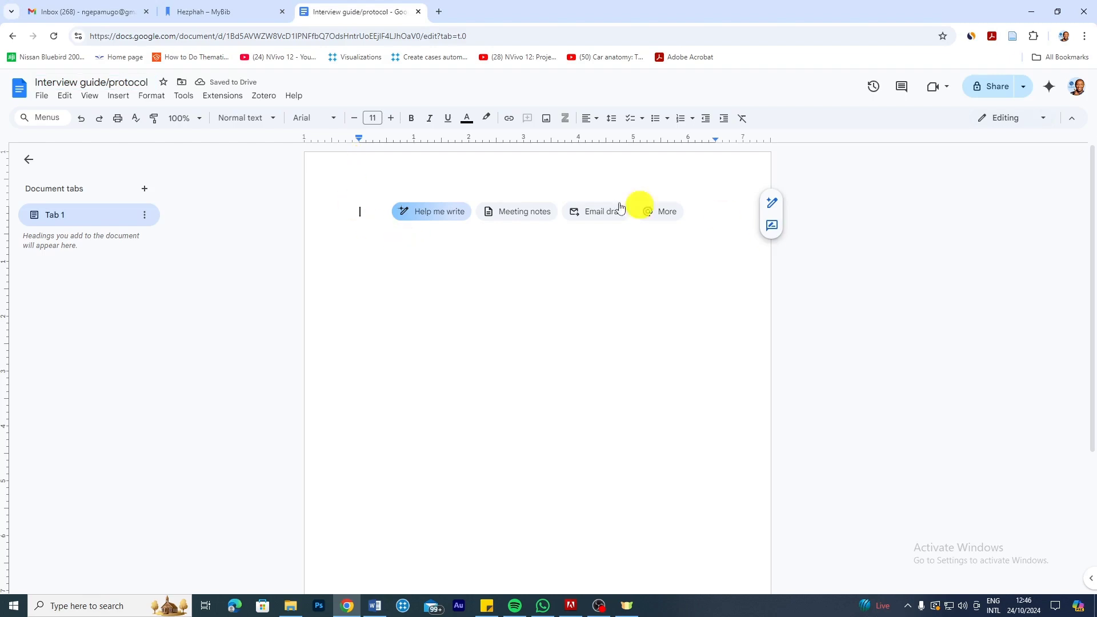
# Turn on voice typing and dictate "Interview guide or protocol" as the document's title line
pyautogui.click(184, 95)
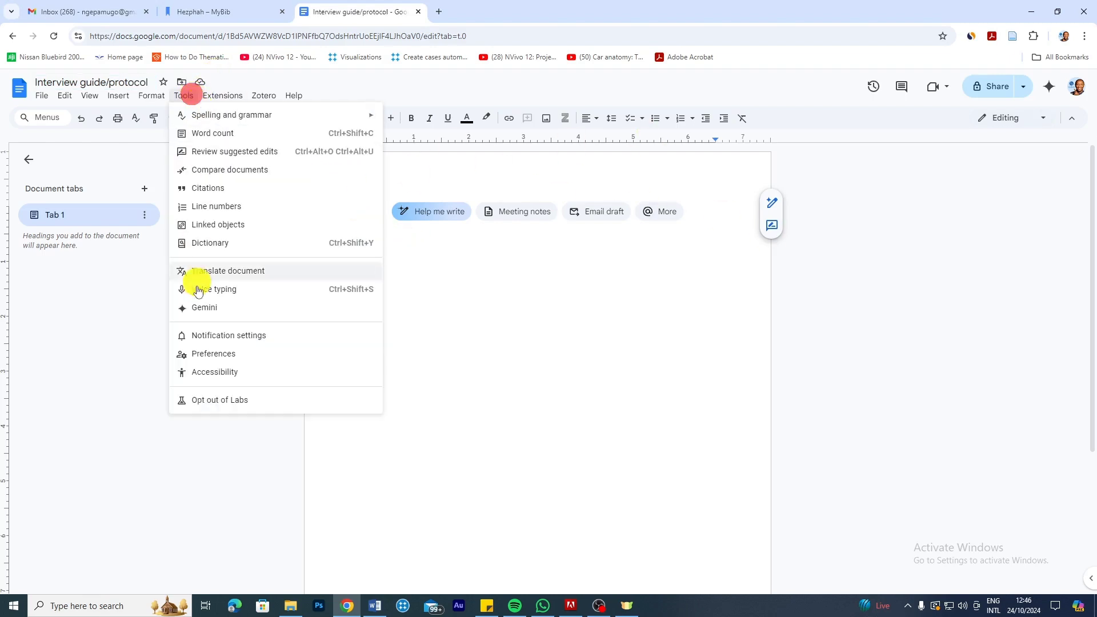
pyautogui.click(208, 290)
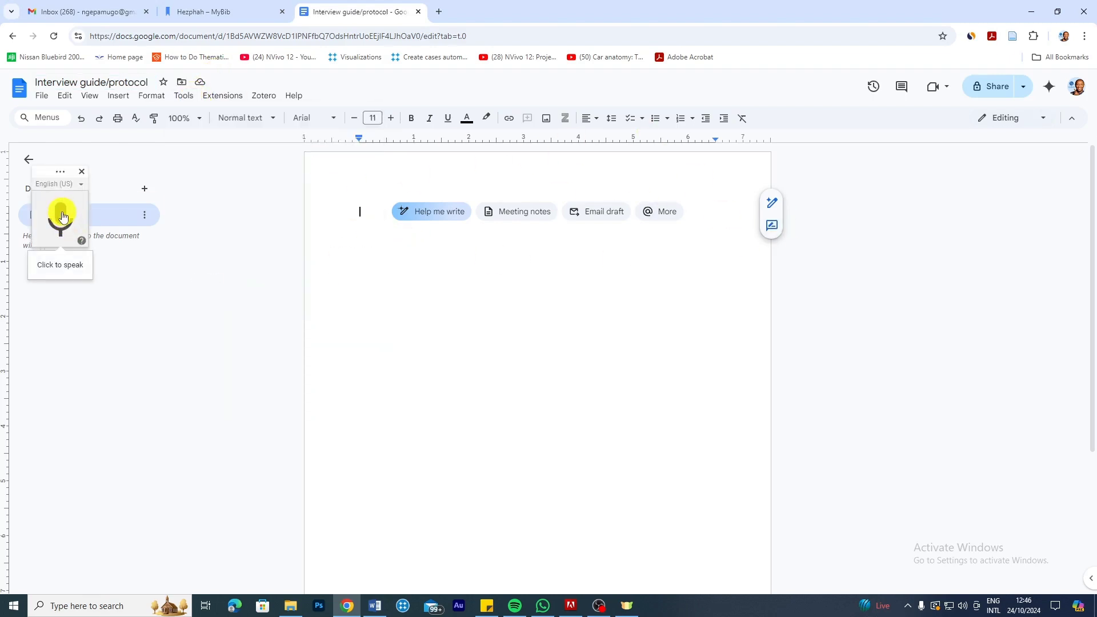
pyautogui.click(62, 217)
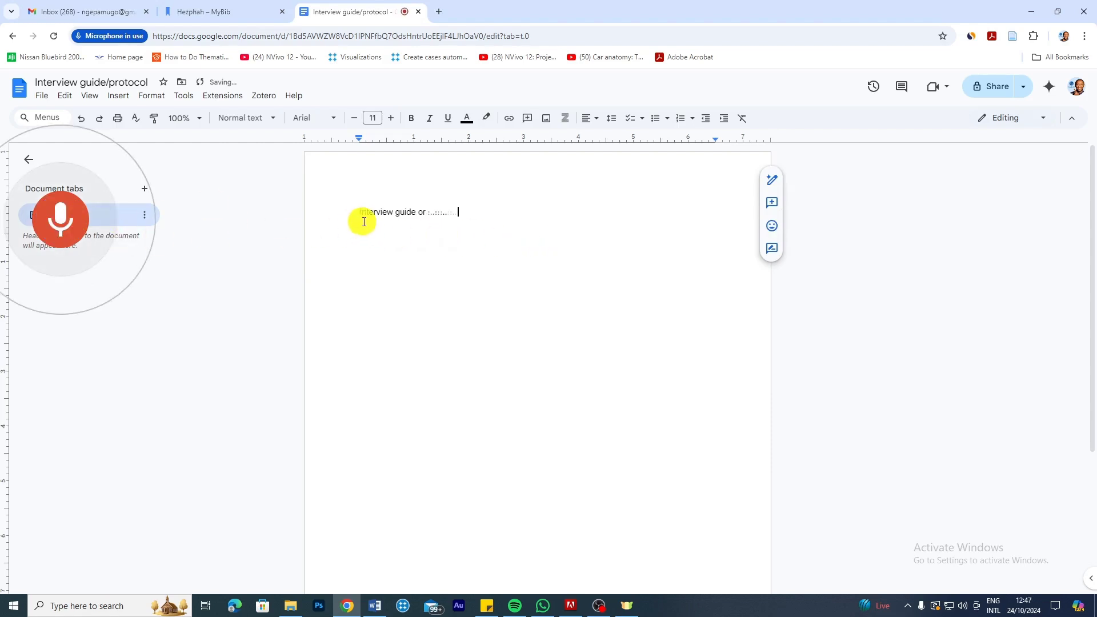
# Make the title "Interview guide or protocol" bold and centre it on the page
pyautogui.moveTo(351, 213); pyautogui.dragTo(574, 214)
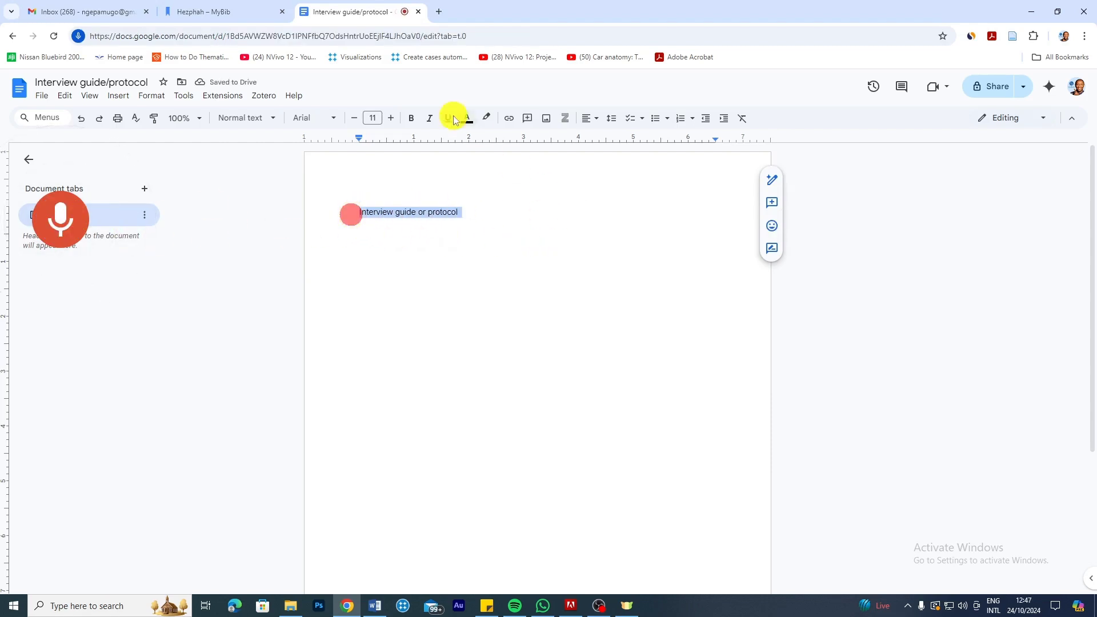
pyautogui.click(410, 118)
pyautogui.click(586, 118)
pyautogui.click(601, 139)
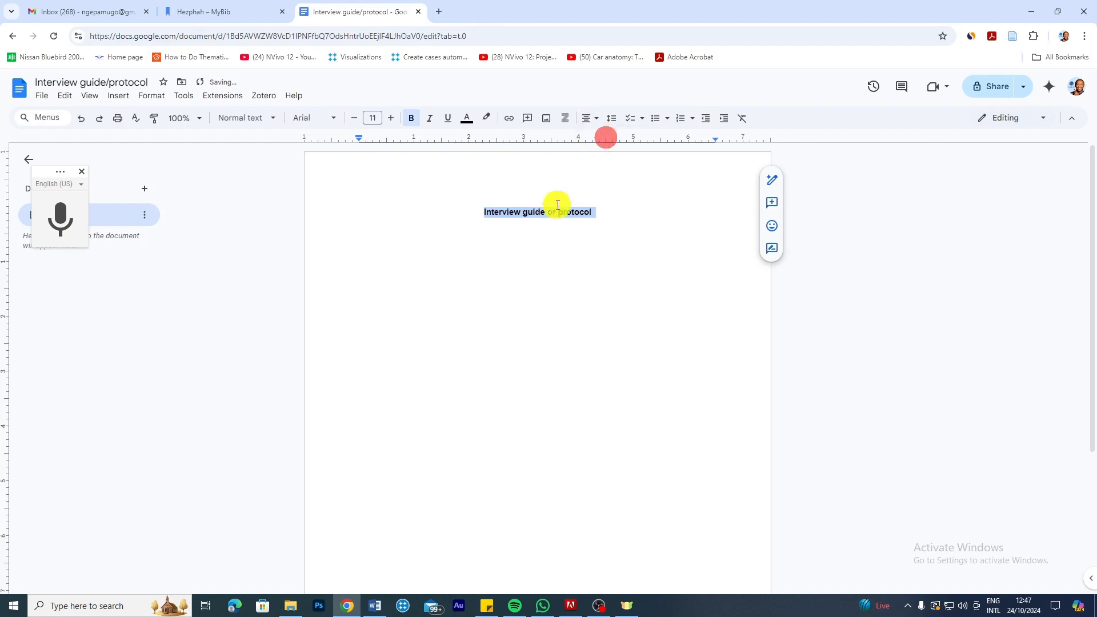
# Dictate "Demographic information" on a new left-aligned line below the title, starting with a capital D
pyautogui.click(185, 96)
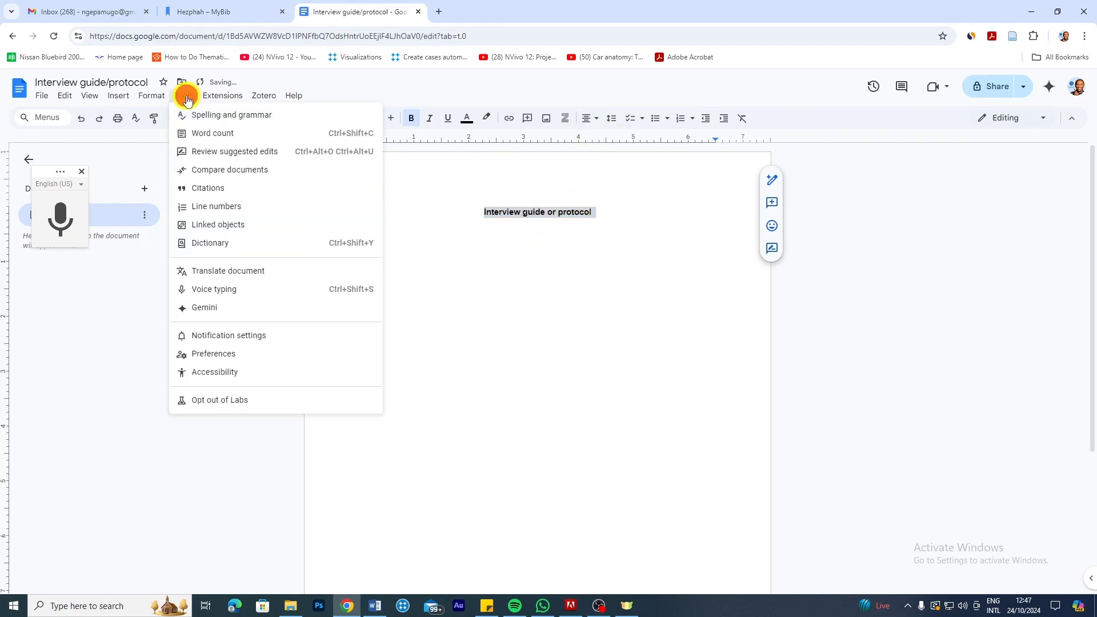
pyautogui.click(627, 215)
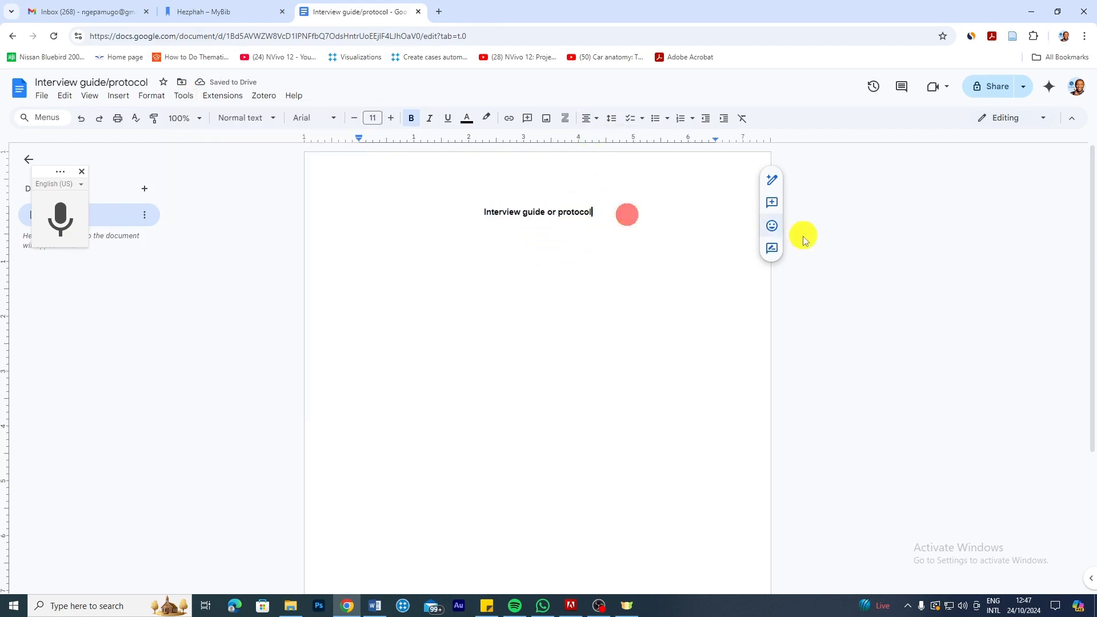
pyautogui.press('Return')
pyautogui.hotkey('ctrl', 'shift', 'l')
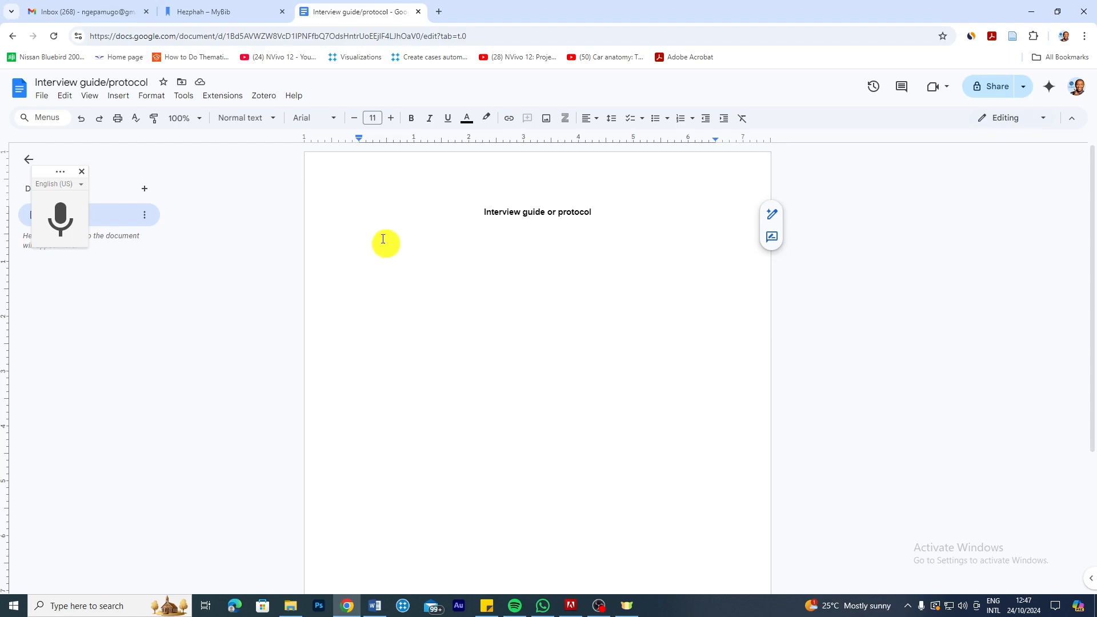
pyautogui.click(61, 215)
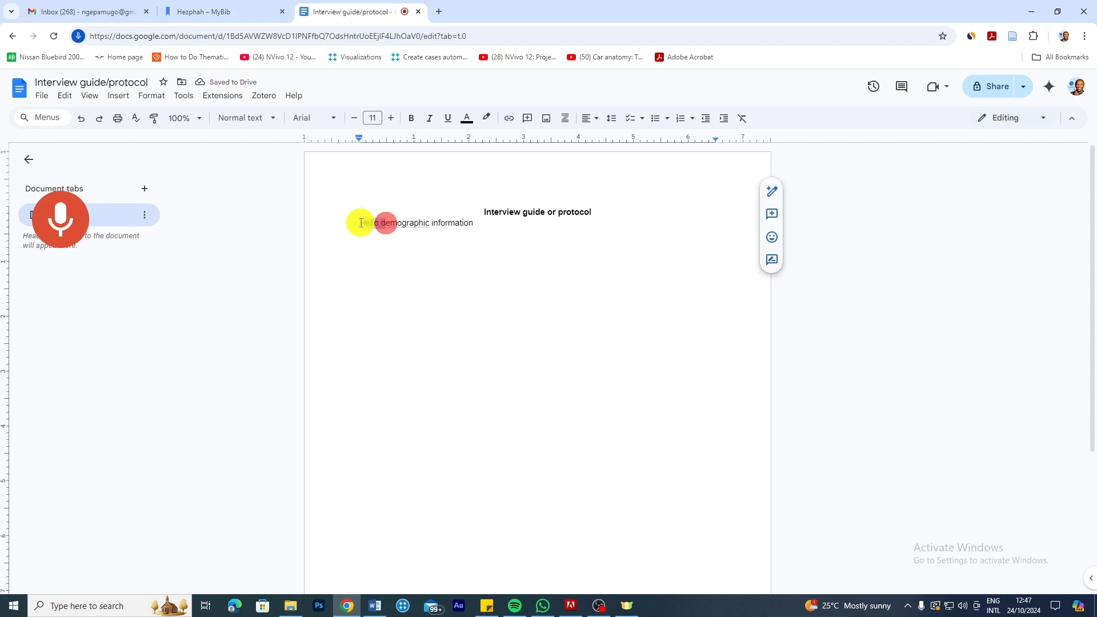
pyautogui.press('BackSpace')
pyautogui.write('D')
# Make the "Demographic information" heading bold and start a new line below it
pyautogui.moveTo(345, 223); pyautogui.dragTo(88, 237)
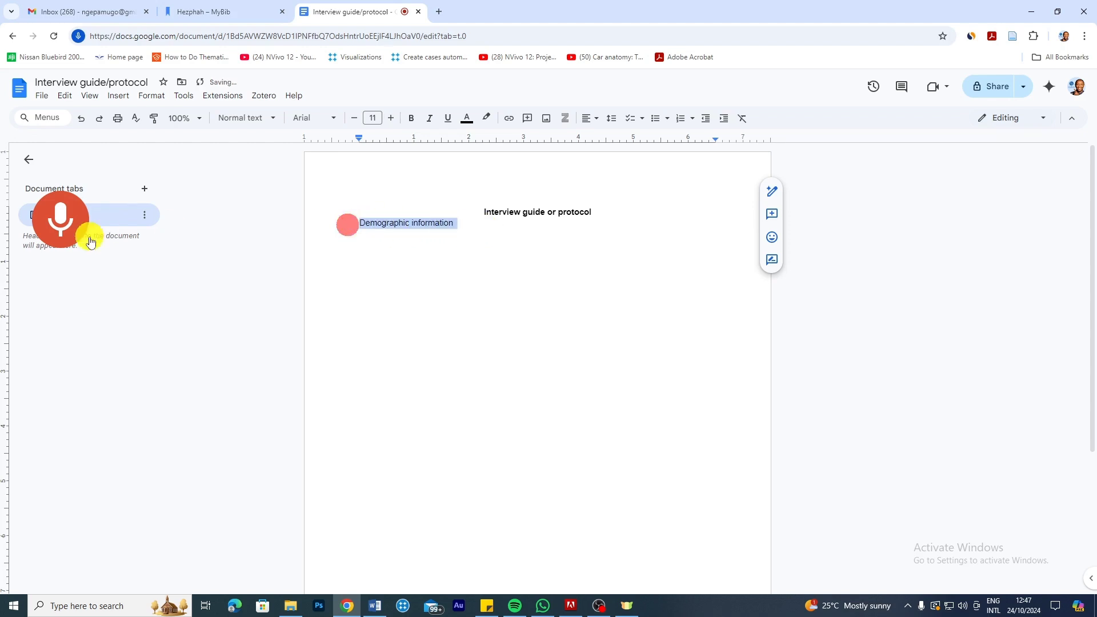
pyautogui.click(416, 118)
pyautogui.click(467, 223)
pyautogui.press('Return')
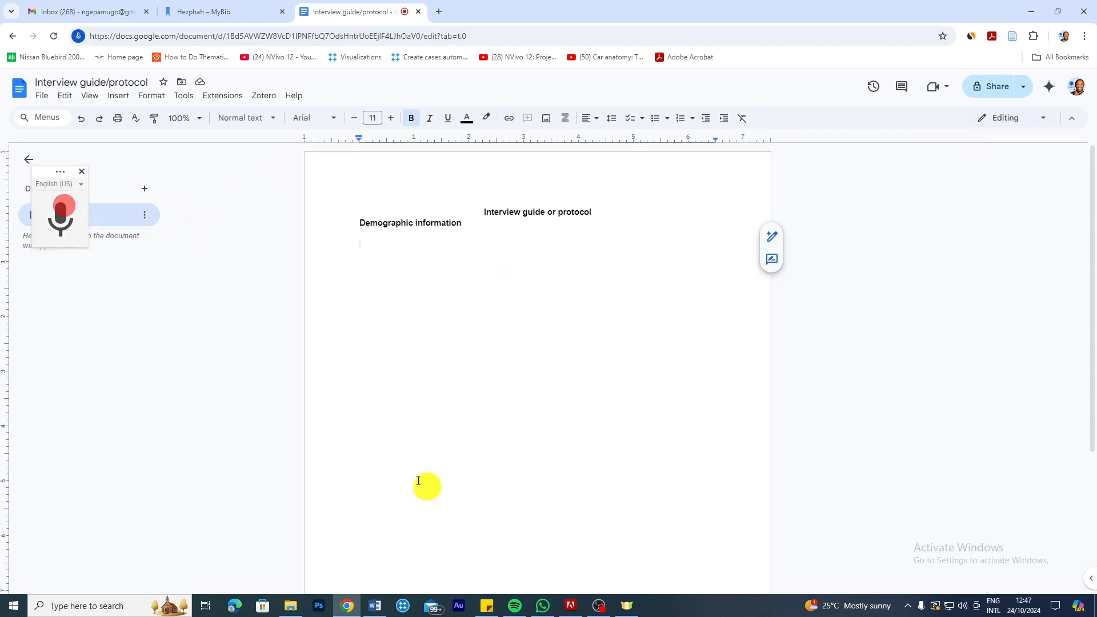
# Check the study objectives in Word, return to Google Docs, and dictate "How many years have you been teaching in your current school ?" under the heading
pyautogui.click(376, 605)
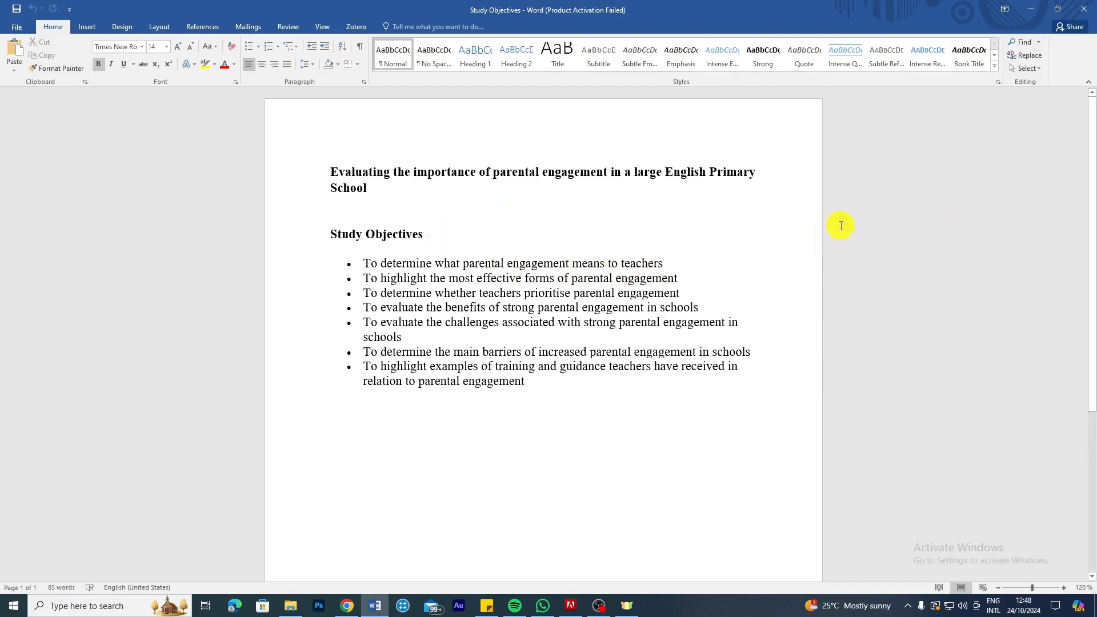
pyautogui.click(1030, 9)
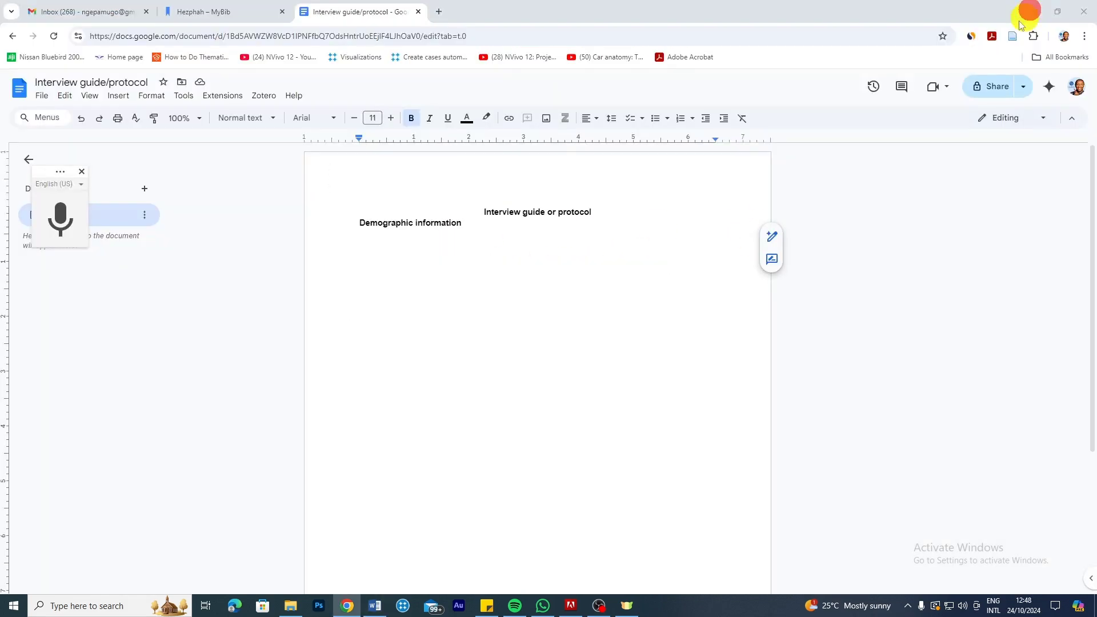
pyautogui.click(61, 218)
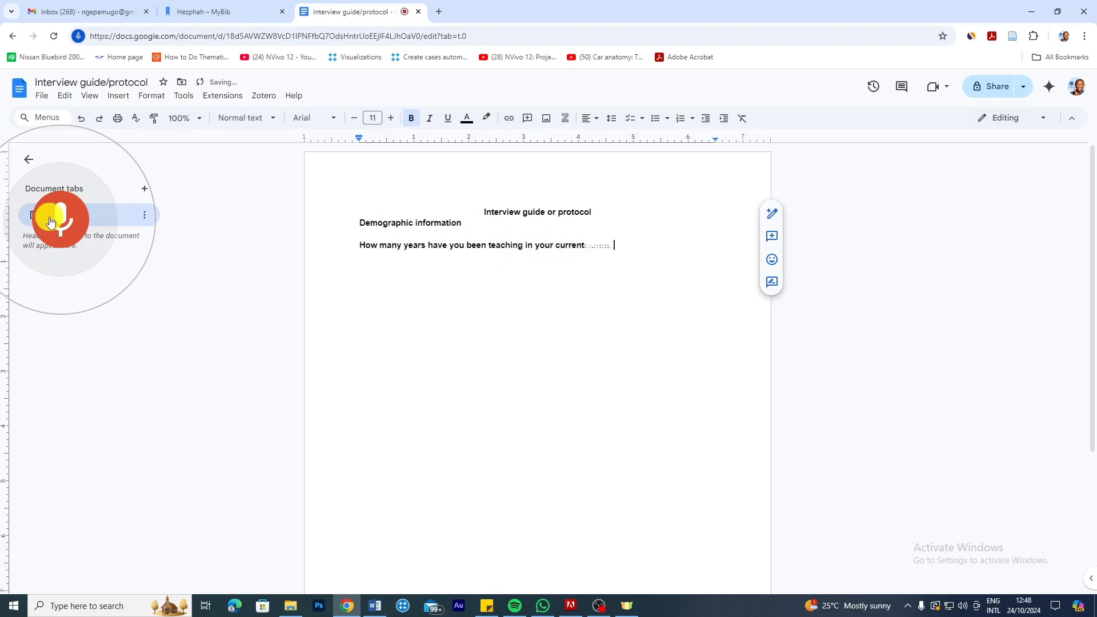
pyautogui.write('?')
# Remove the bold from the teaching-years question and format it as a numbered list item
pyautogui.moveTo(354, 245); pyautogui.dragTo(625, 246)
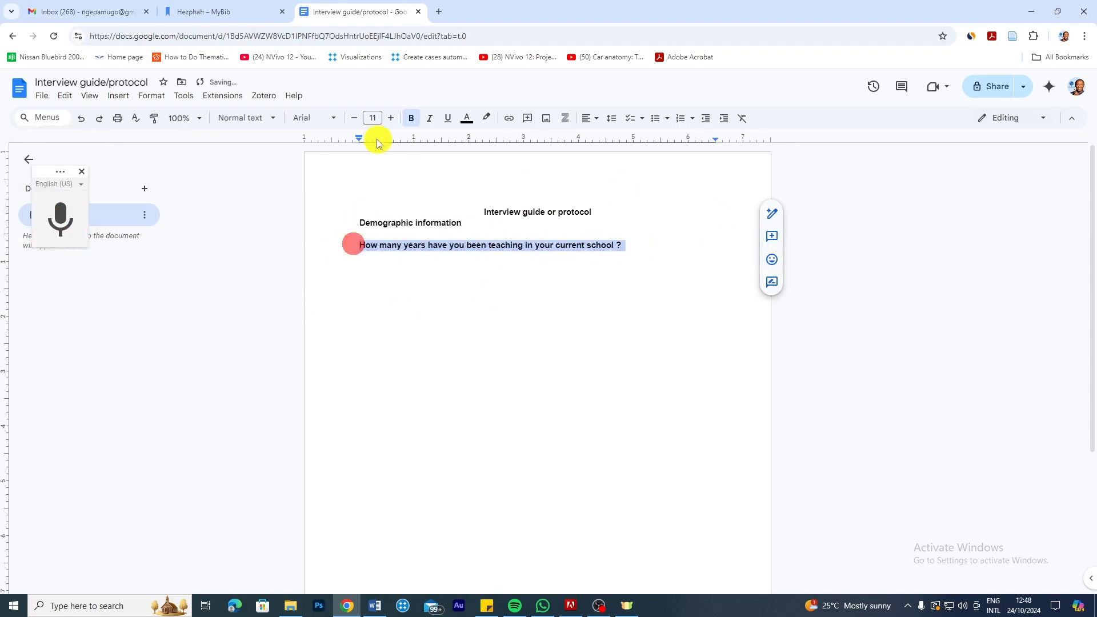
pyautogui.click(412, 117)
pyautogui.click(361, 245)
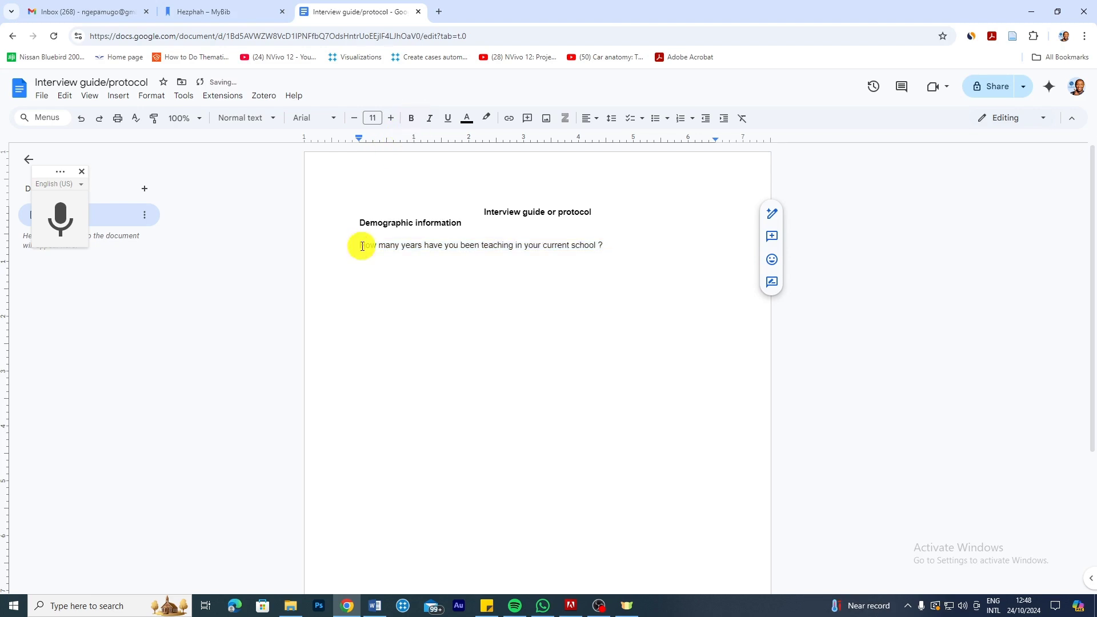
pyautogui.click(644, 250)
pyautogui.hotkey('ctrl', 'shift', '7')
# Dictate the second list item, "Which subjects do you teach in your current school?"
pyautogui.press('Return')
pyautogui.click(68, 210)
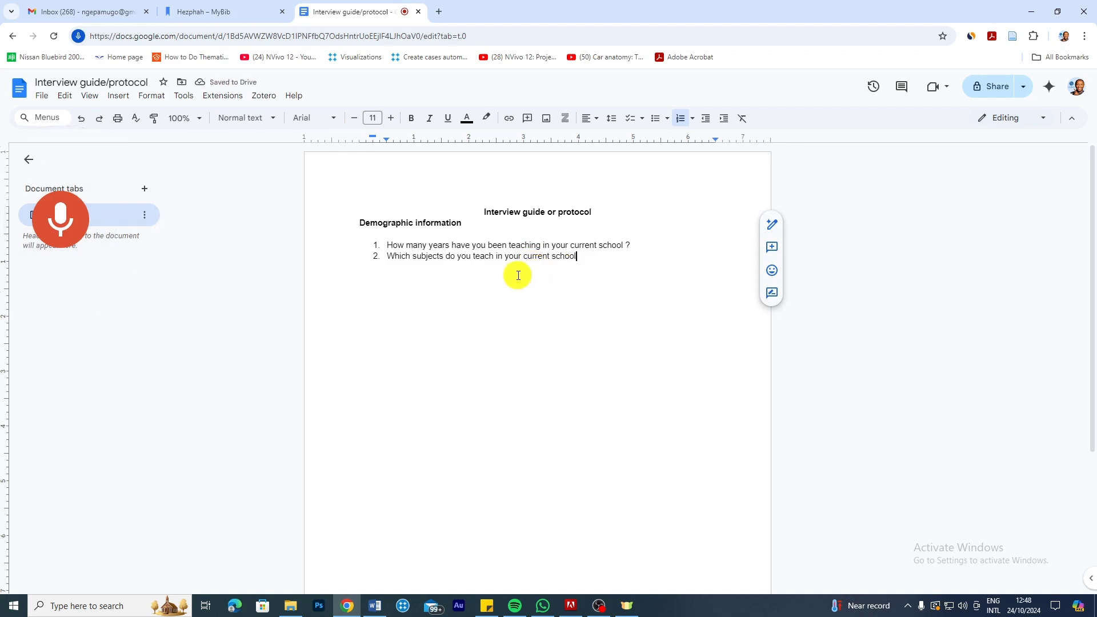
pyautogui.click(57, 217)
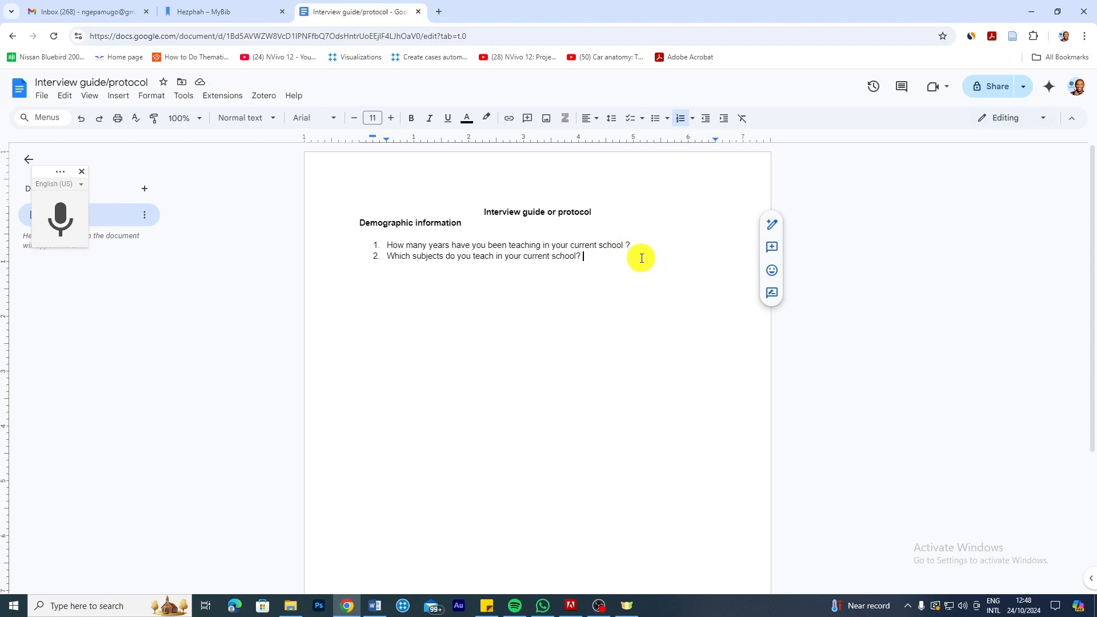
# Dictate the third list item, "What's your total number of years as a teacher ?"
pyautogui.press('Return')
pyautogui.click(67, 216)
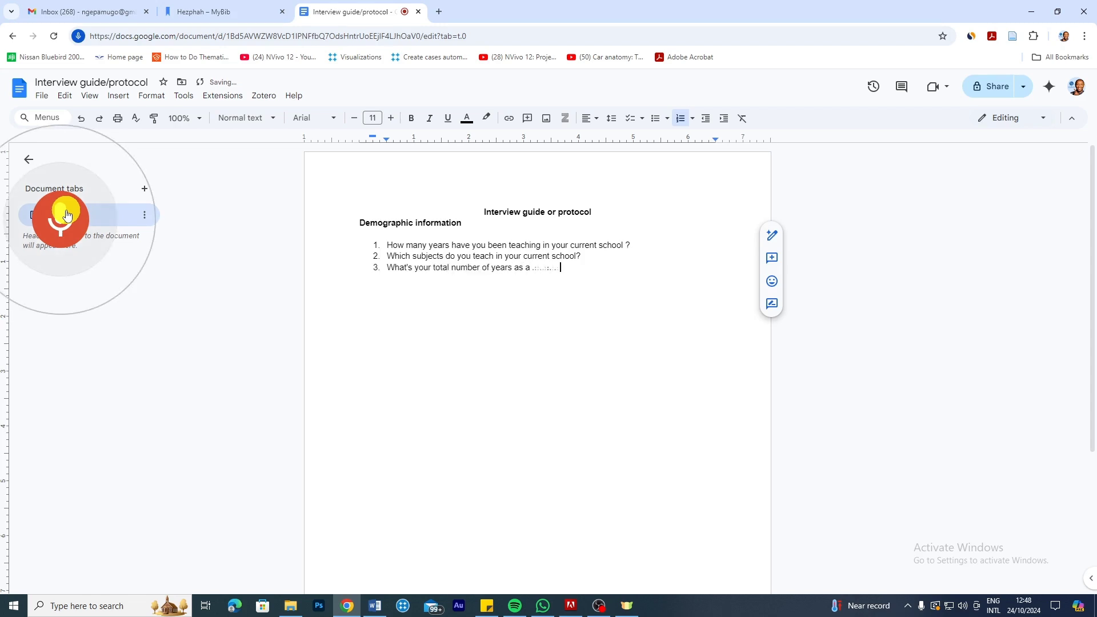
pyautogui.click(67, 215)
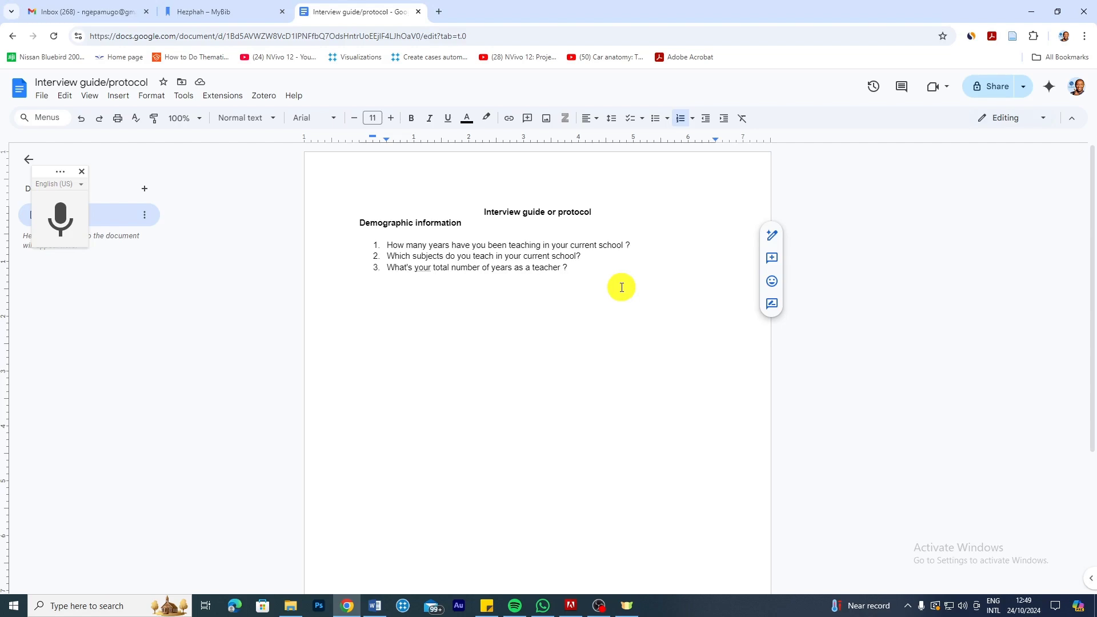
# Insert an unnumbered blank line after each of the three demographic questions
pyautogui.click(639, 246)
pyautogui.press('Return')
pyautogui.press('BackSpace')
pyautogui.click(609, 270)
pyautogui.press('Return')
pyautogui.press('Delete')
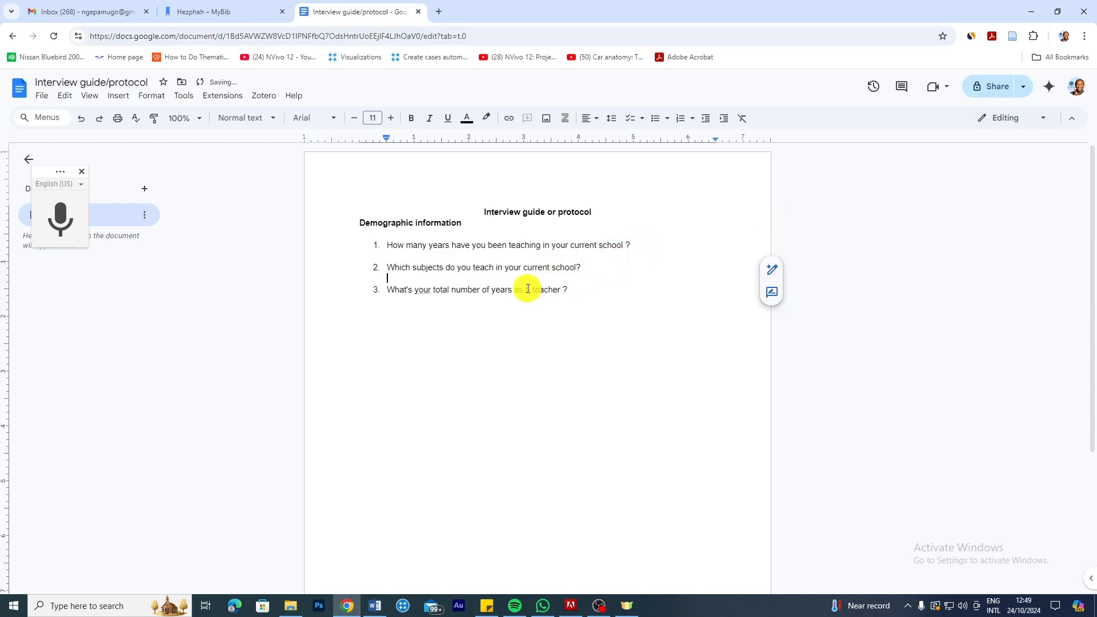
pyautogui.click(610, 293)
pyautogui.press('Return')
pyautogui.press('BackSpace')
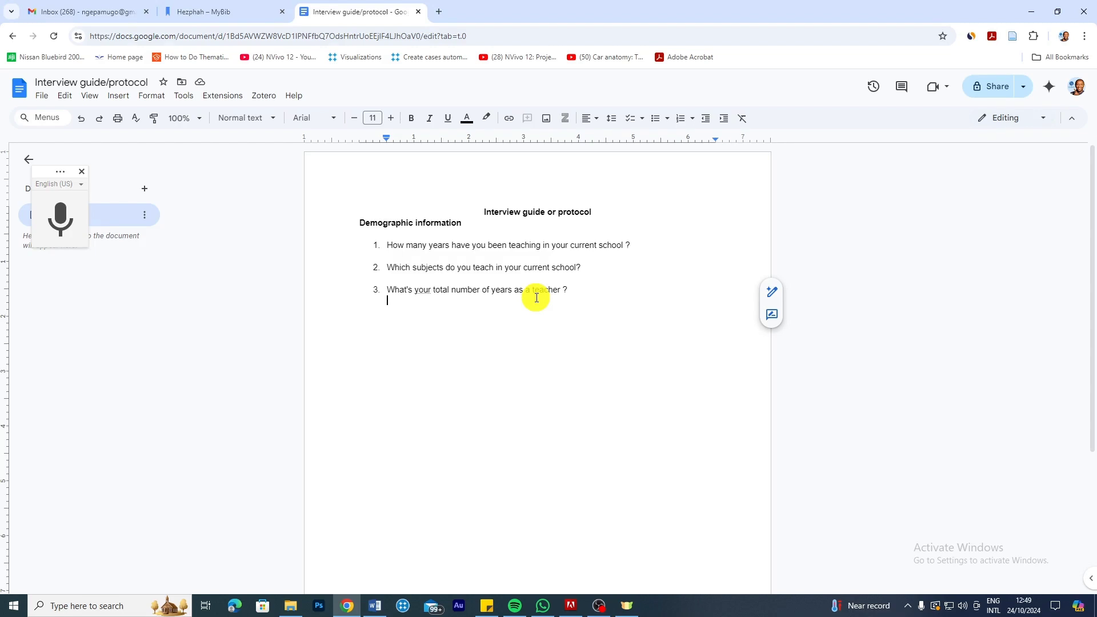
# Dictate a bold "Main Questions" heading without list indent below the third question, with a capital Q, and start a new line under it
pyautogui.press('BackSpace')
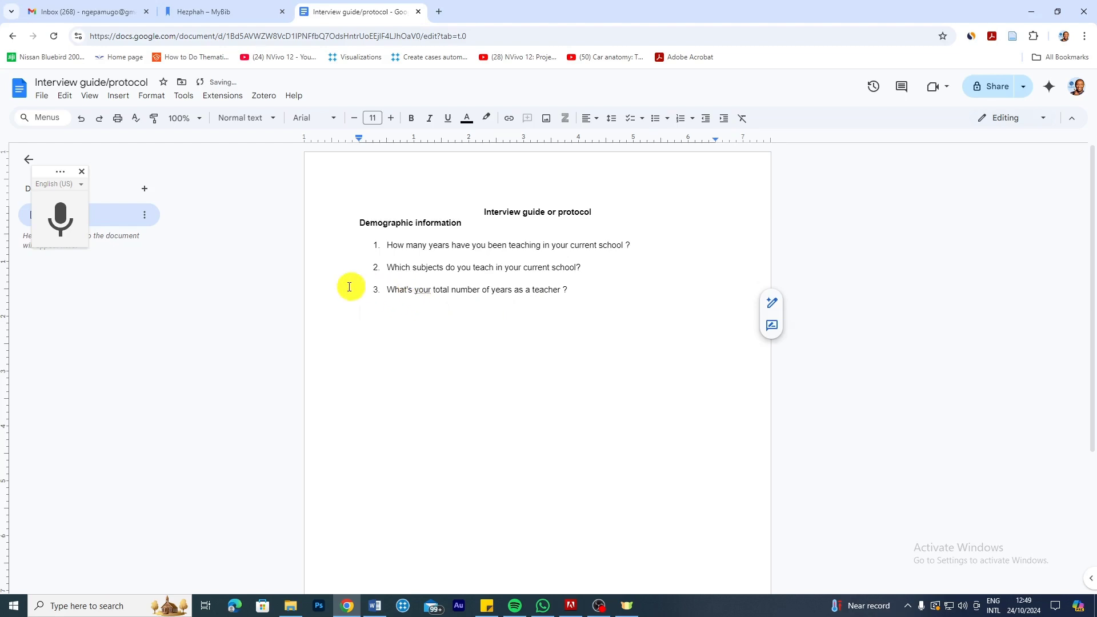
pyautogui.click(61, 219)
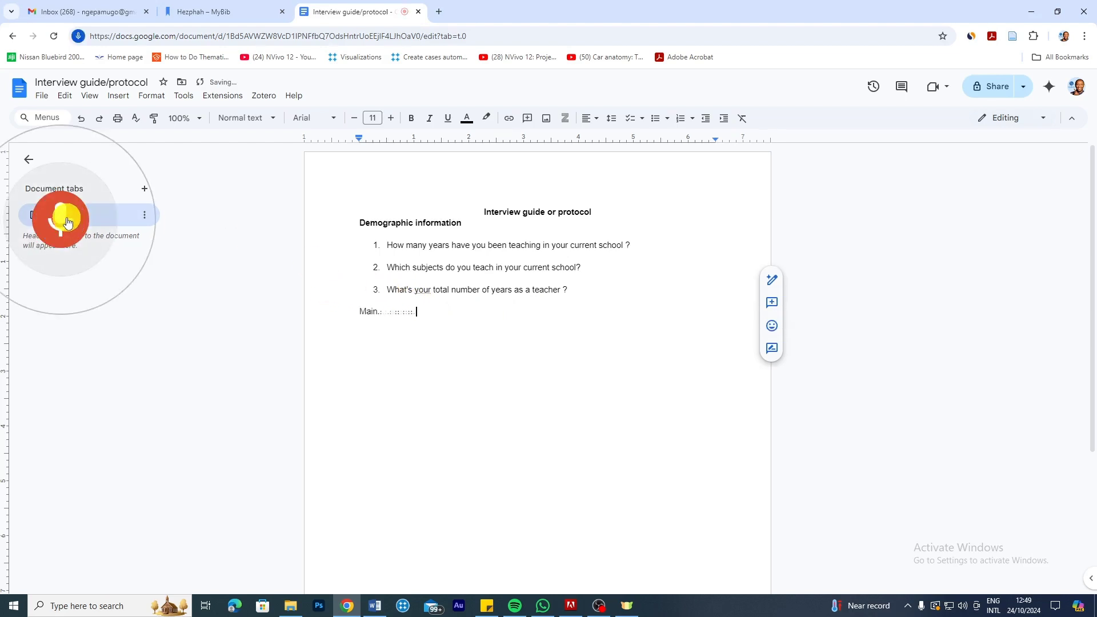
pyautogui.moveTo(357, 311); pyautogui.dragTo(426, 315)
pyautogui.click(411, 117)
pyautogui.click(387, 313)
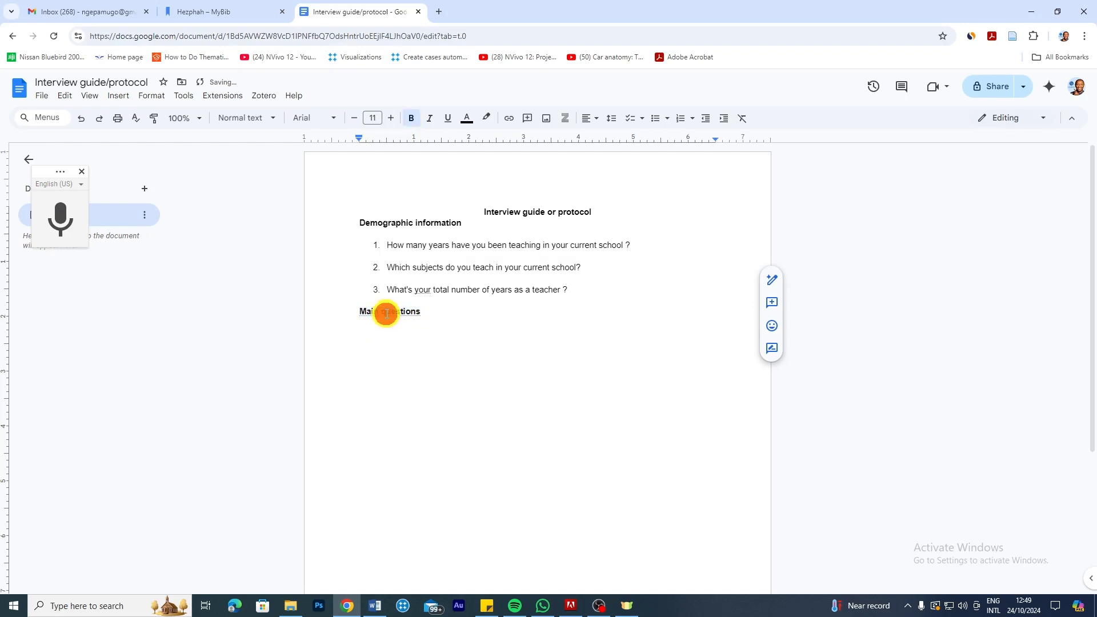
pyautogui.press('BackSpace')
pyautogui.write('Q')
pyautogui.click(477, 313)
pyautogui.press('Return')
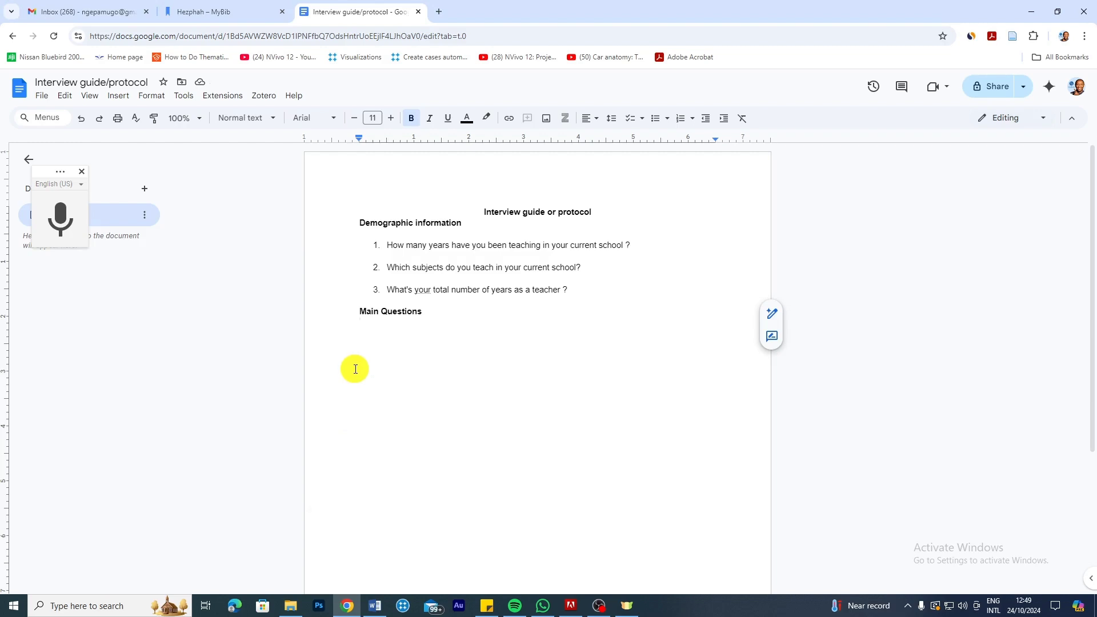
# Review the study objectives in the Word document, then return to the interview guide in Google Docs
pyautogui.moveTo(379, 603)
pyautogui.click(377, 566)
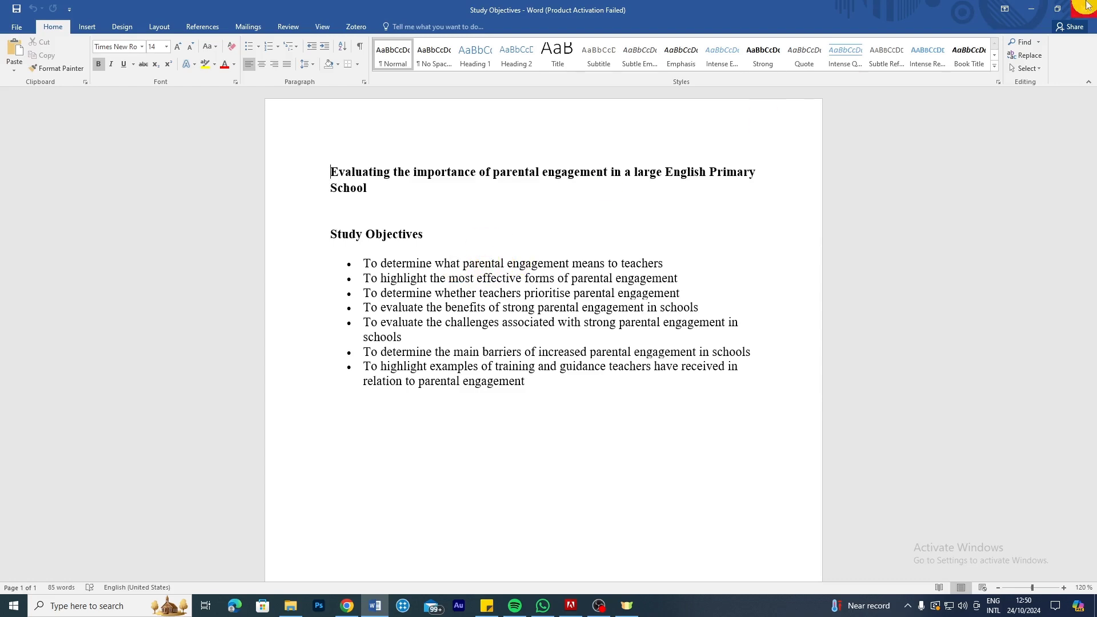
pyautogui.click(1027, 10)
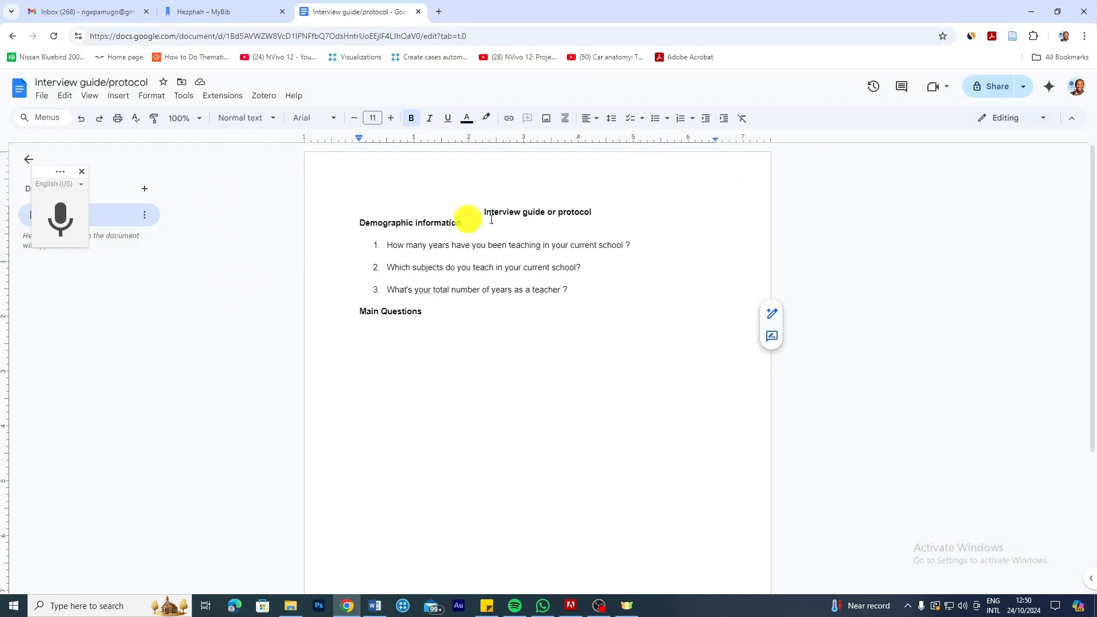
# Turn off bold and dictate "What does parental engagement mean to you" on the line below the "Main Questions" heading
pyautogui.click(413, 119)
pyautogui.click(59, 217)
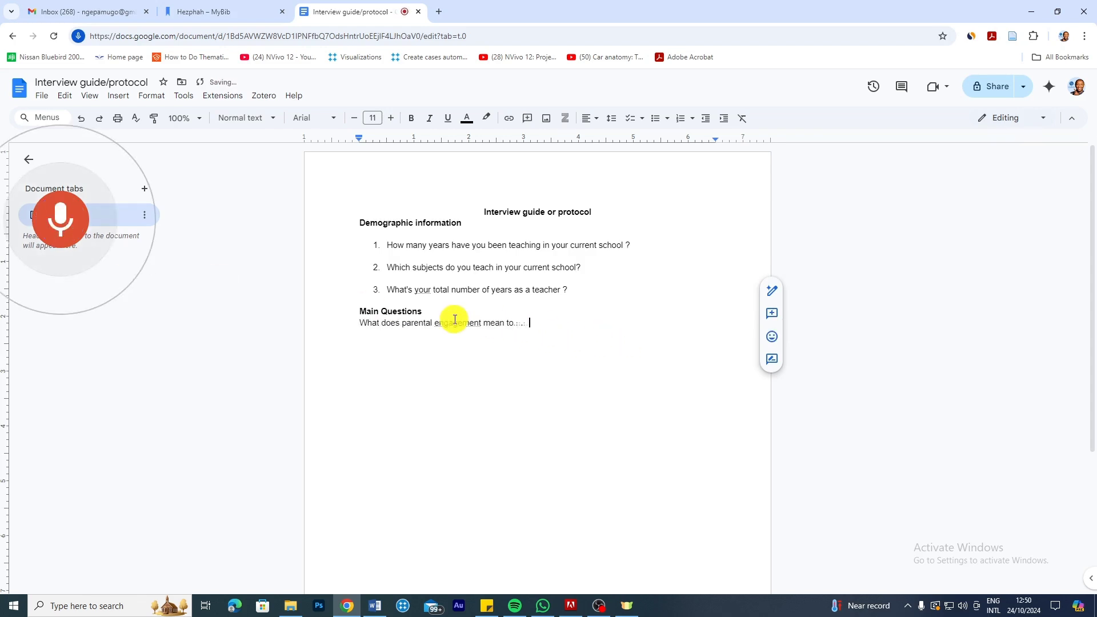
pyautogui.click(54, 216)
# Number the first main question "1.", end it with a question mark, and leave blank lines below it
pyautogui.click(359, 322)
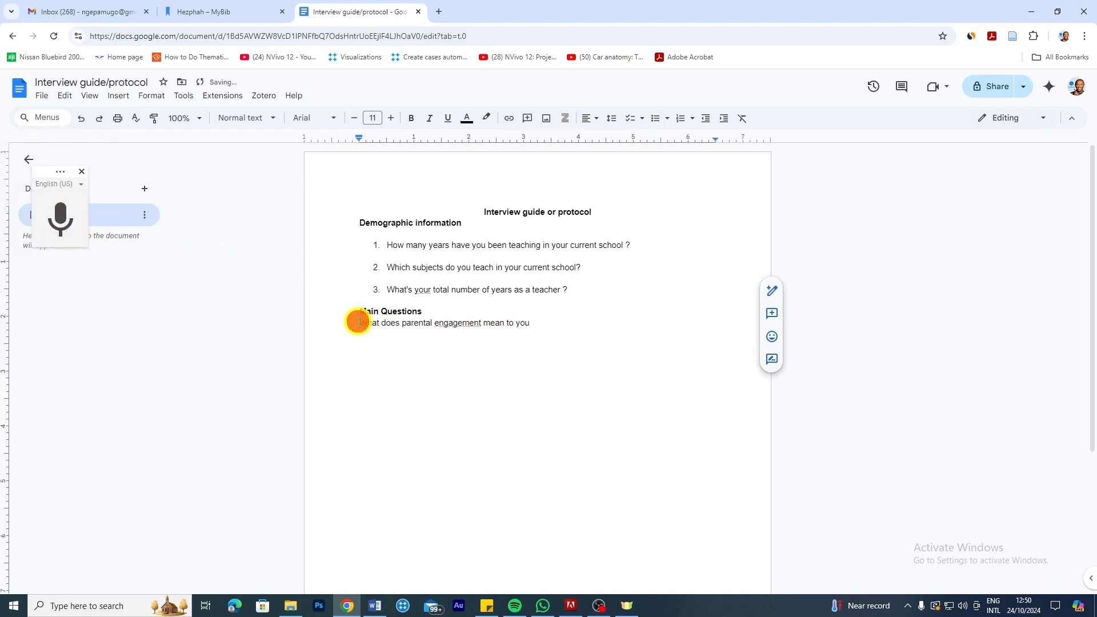
pyautogui.write('1.')
pyautogui.click(564, 327)
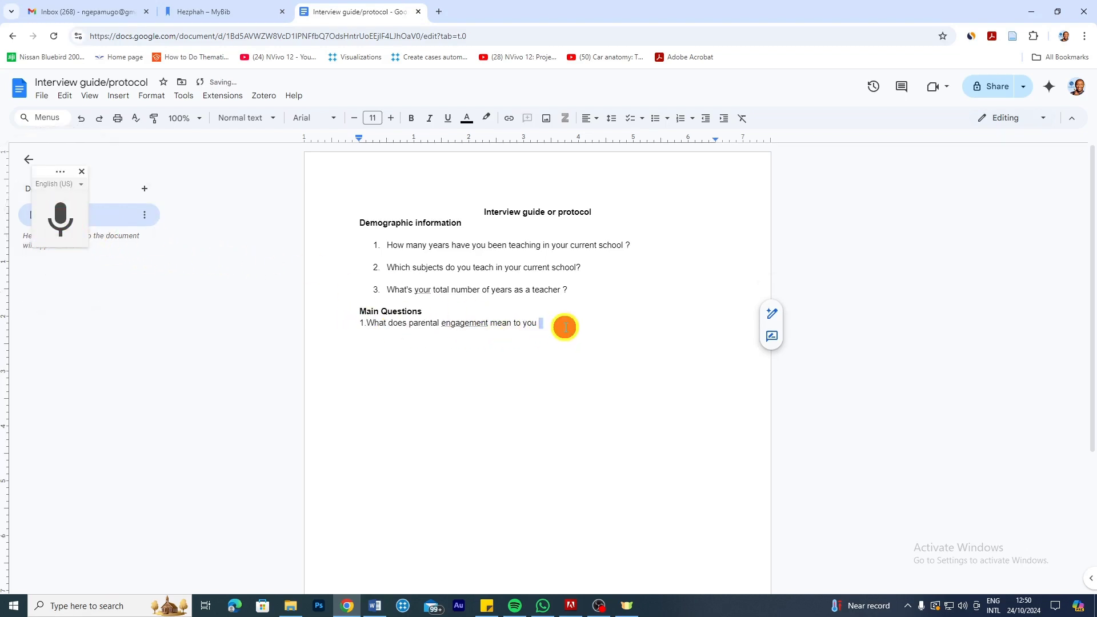
pyautogui.write('?')
pyautogui.press('Return')
pyautogui.press('Return')
pyautogui.press('Return')
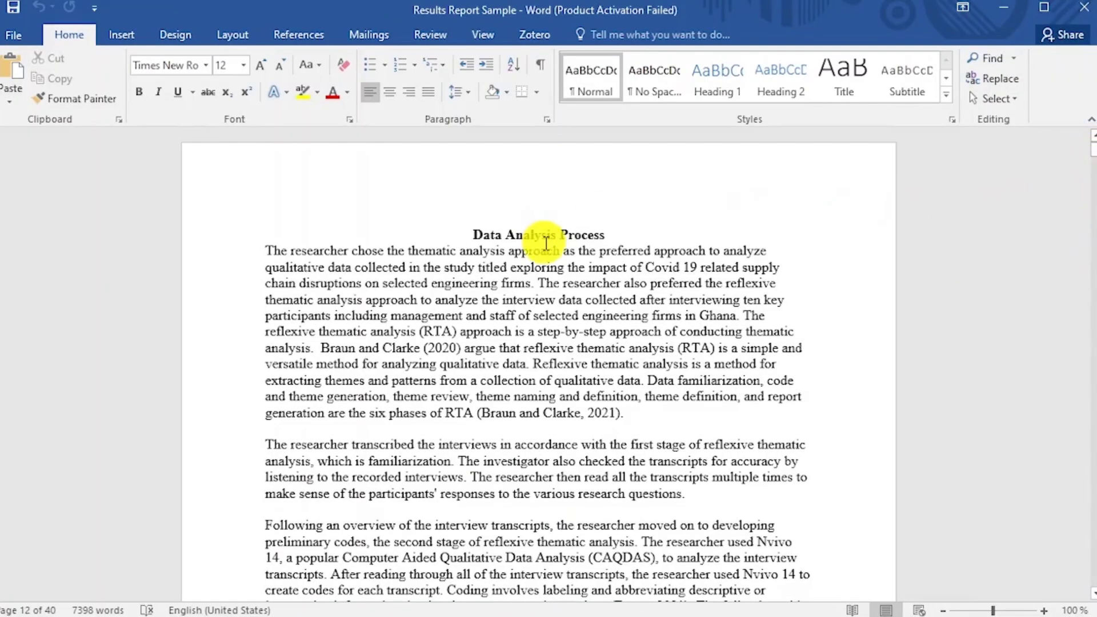
# Look through the Results Report Sample document in Word, from the data analysis process to the codes and preliminary themes tables
pyautogui.scroll(-18, 545, 242)
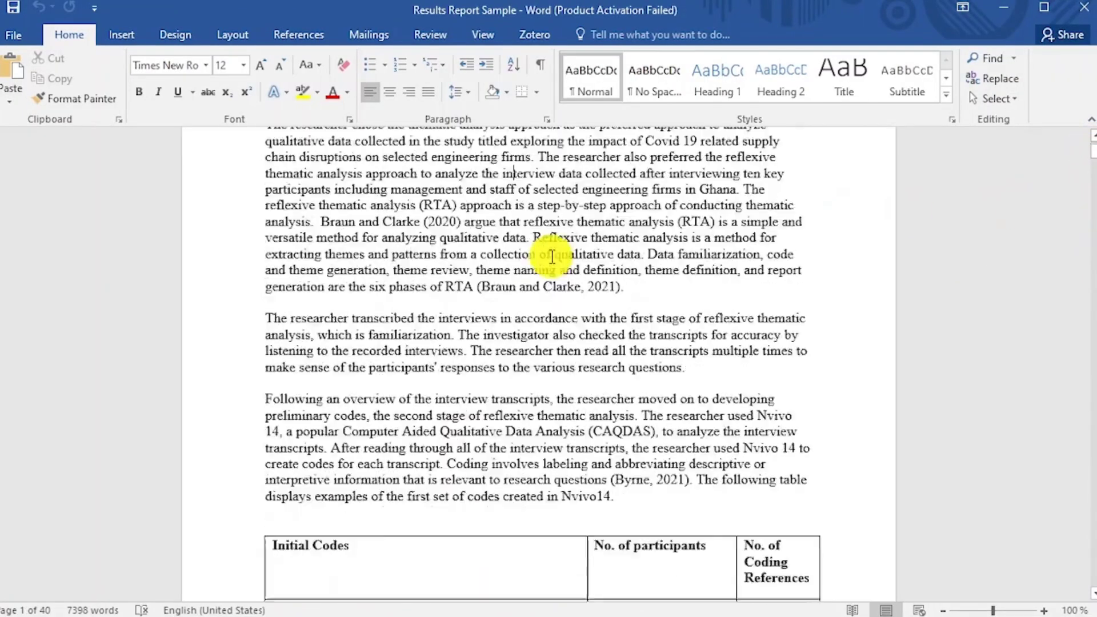
pyautogui.scroll(-20, 548, 263)
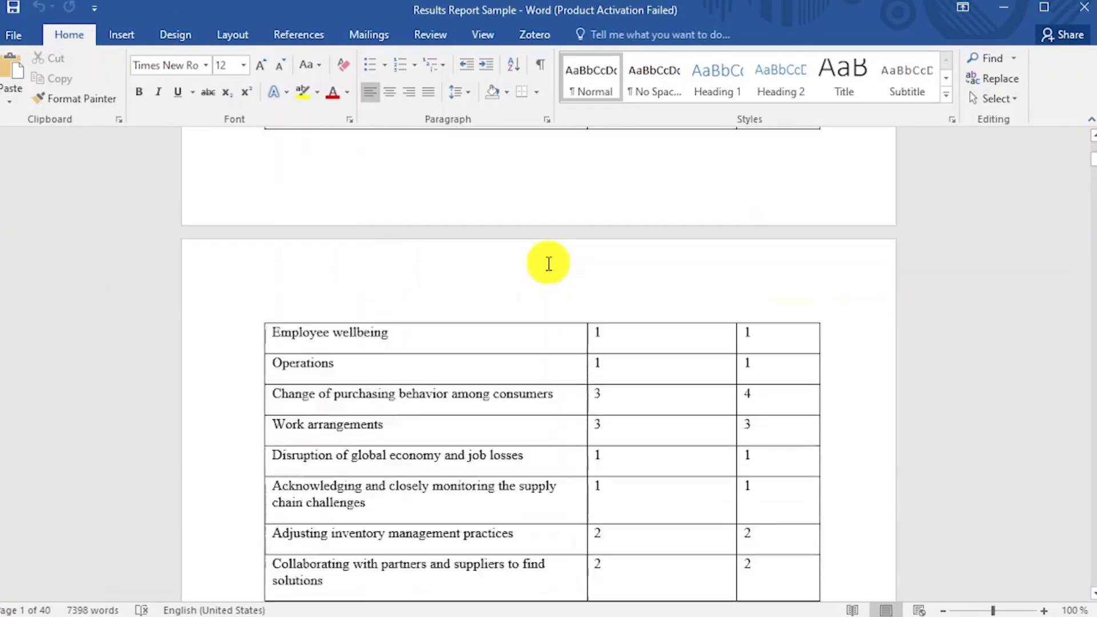
pyautogui.scroll(-20, 546, 264)
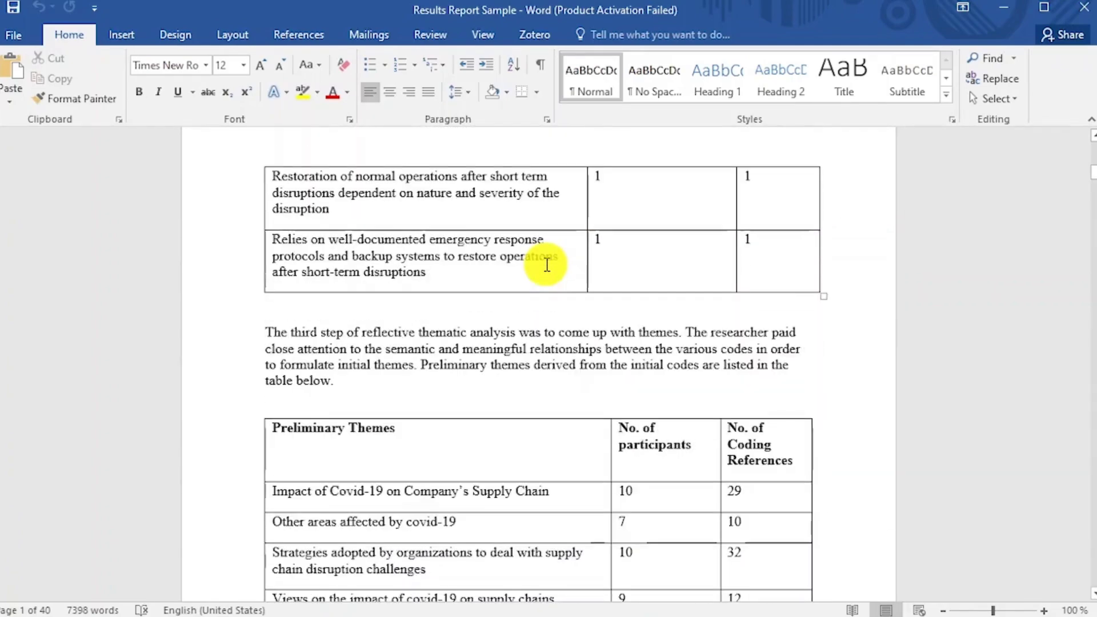
pyautogui.scroll(-20, 547, 265)
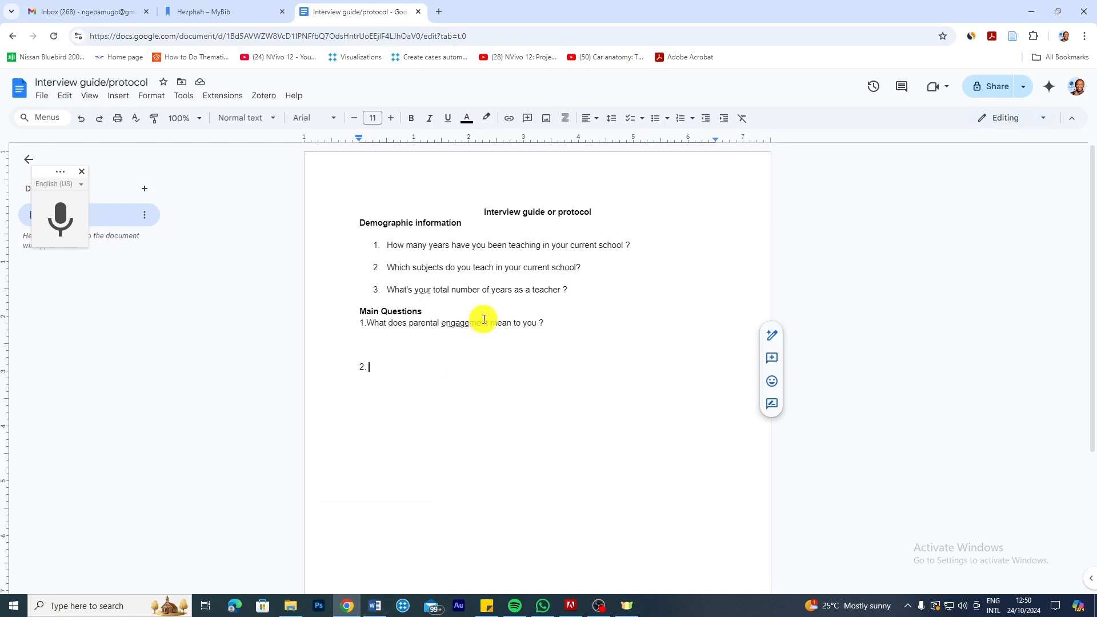
# Consult the study objectives in Word for the second main question, then return to the interview guide in Google Docs
pyautogui.click(382, 606)
pyautogui.click(379, 605)
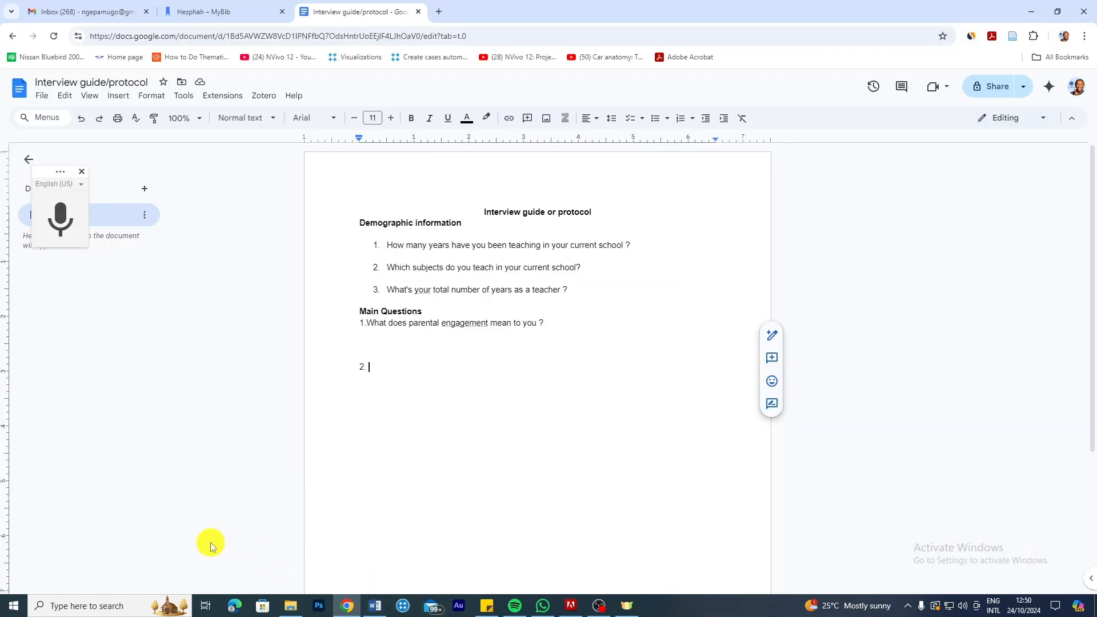
pyautogui.click(376, 604)
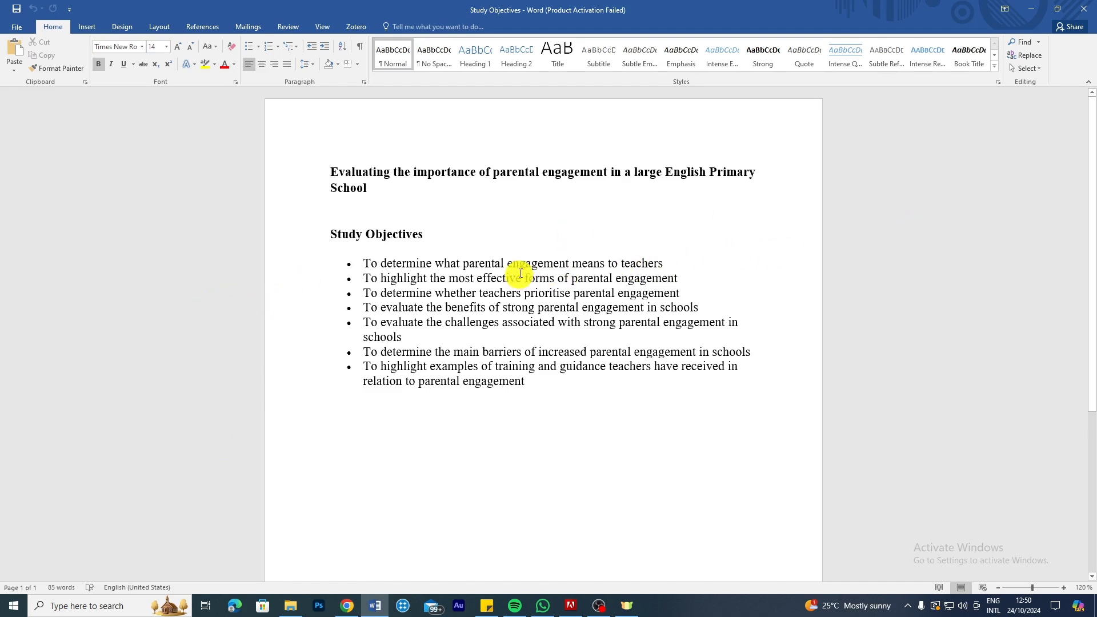
pyautogui.click(1035, 9)
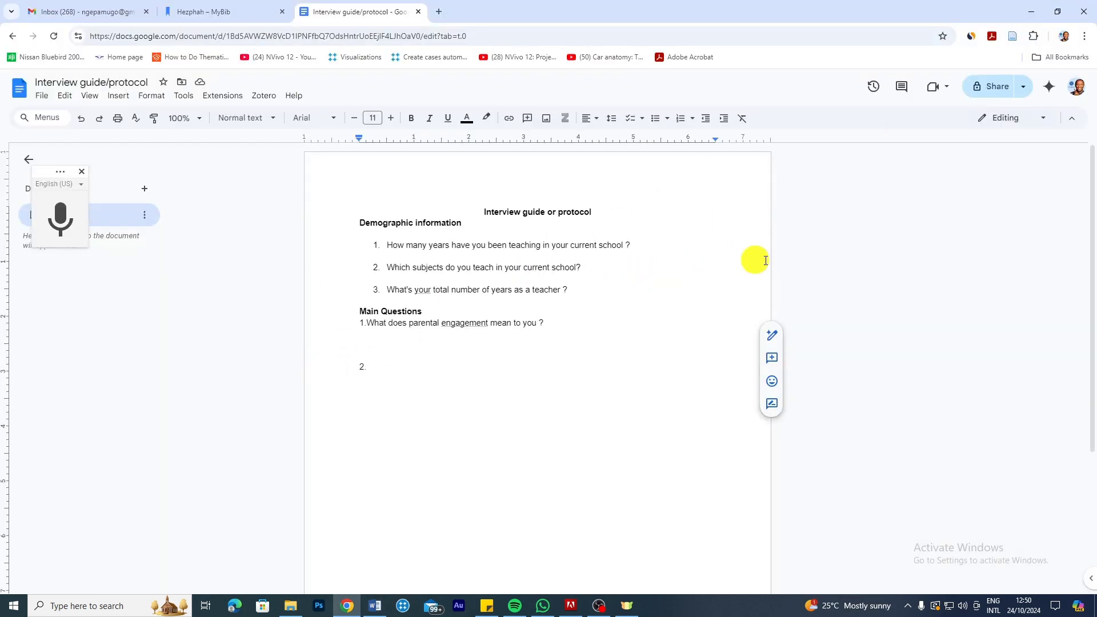
# Dictate question 2 and correct it to "What are some examples of parental engagement that you have witnessed in your career as a teacher?"
pyautogui.click(57, 216)
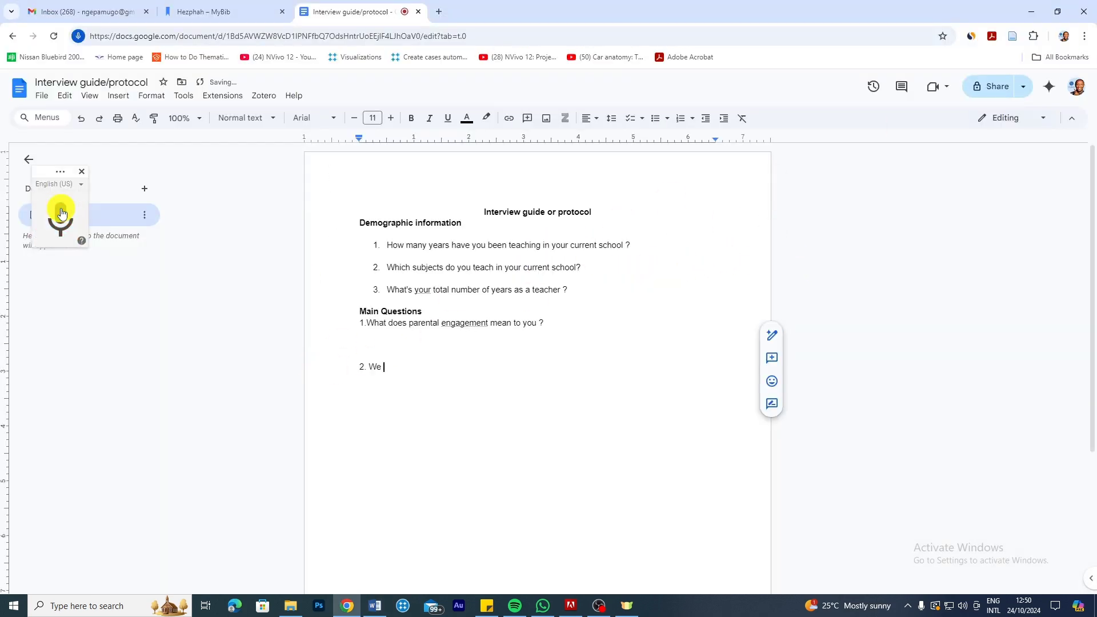
pyautogui.click(61, 212)
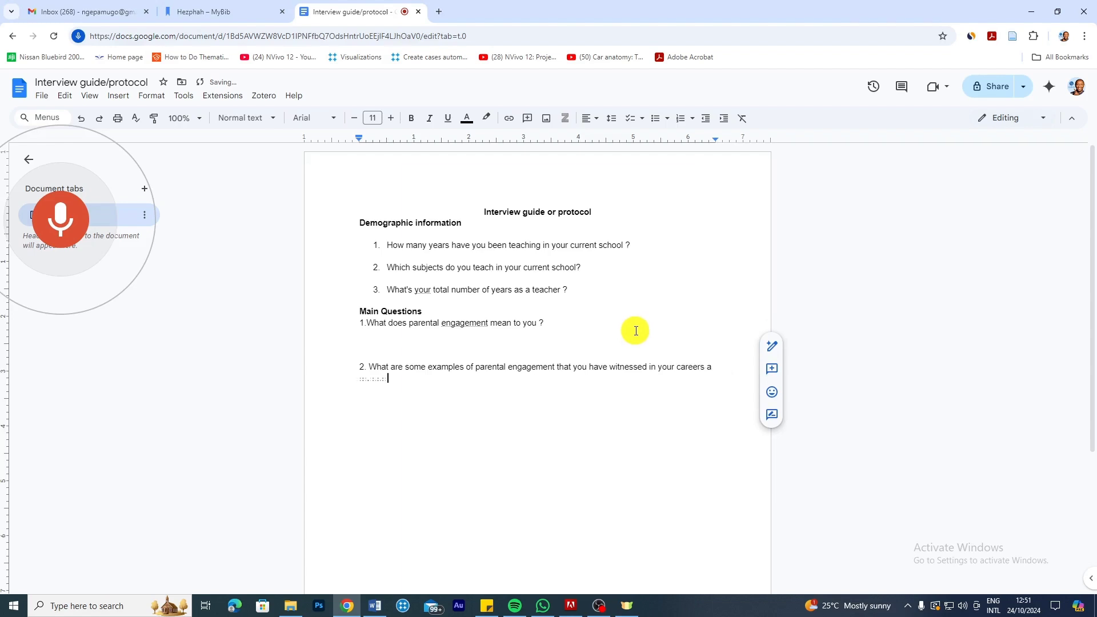
pyautogui.click(705, 368)
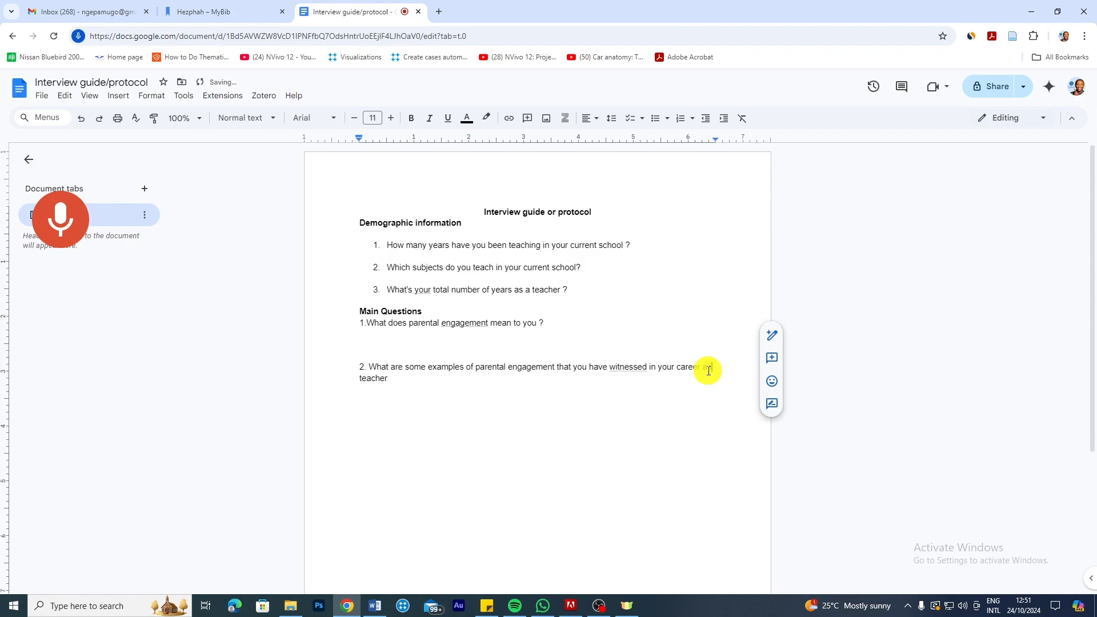
pyautogui.press('Tab')
pyautogui.write('a')
pyautogui.click(413, 379)
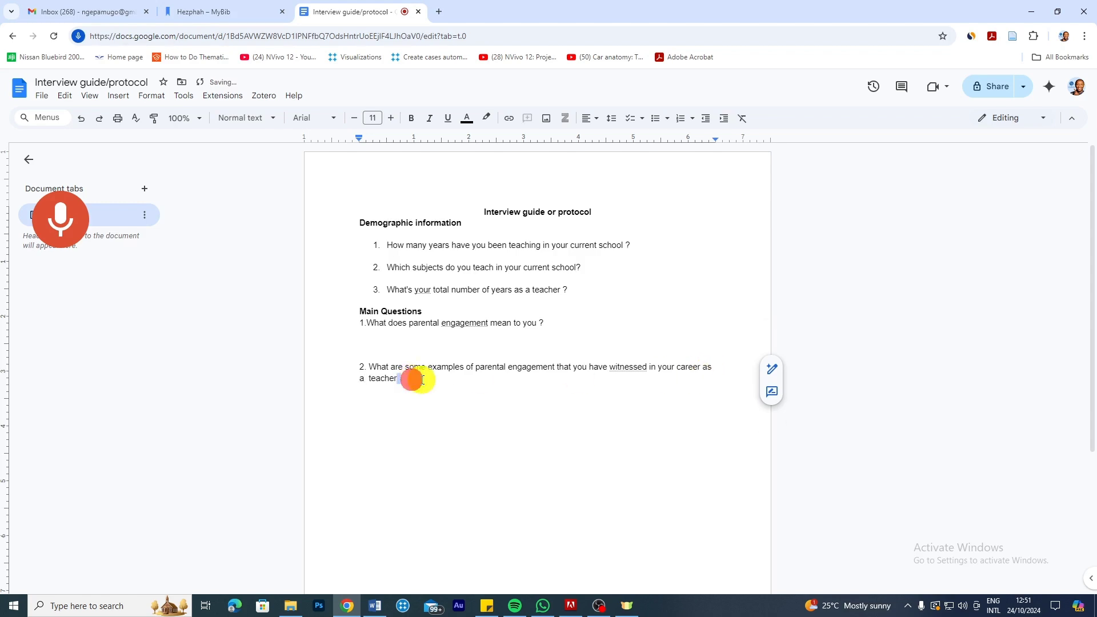
pyautogui.write('?')
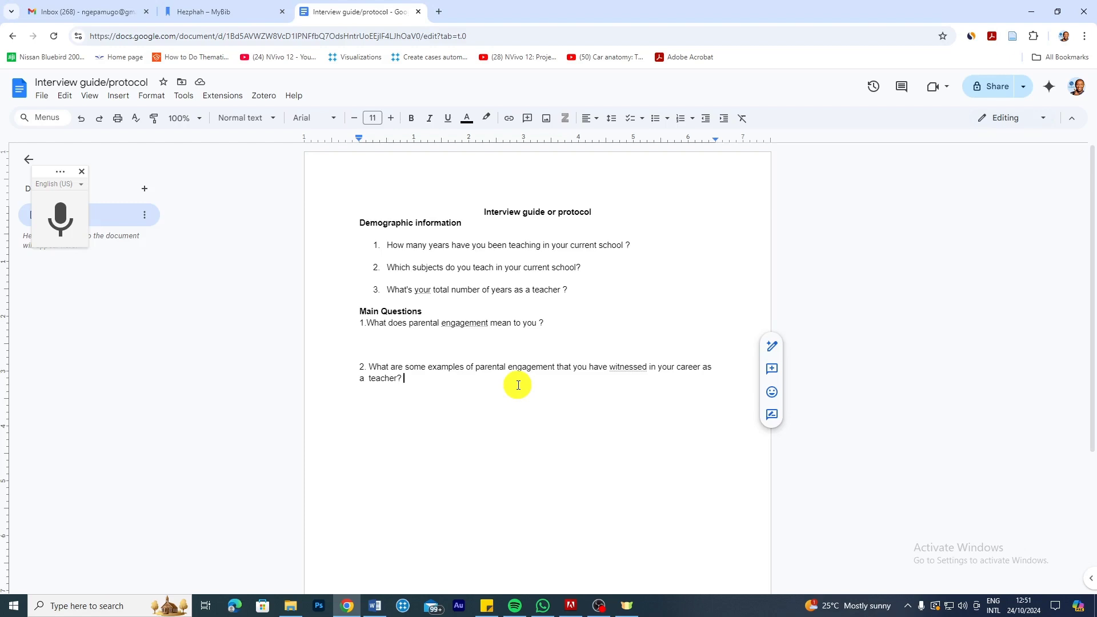
# Add question 3 after checking the objectives in Word: "In your opinion who do you think are the most effective forms of parental engagement?"
pyautogui.press('Return')
pyautogui.press('Return')
pyautogui.press('Return')
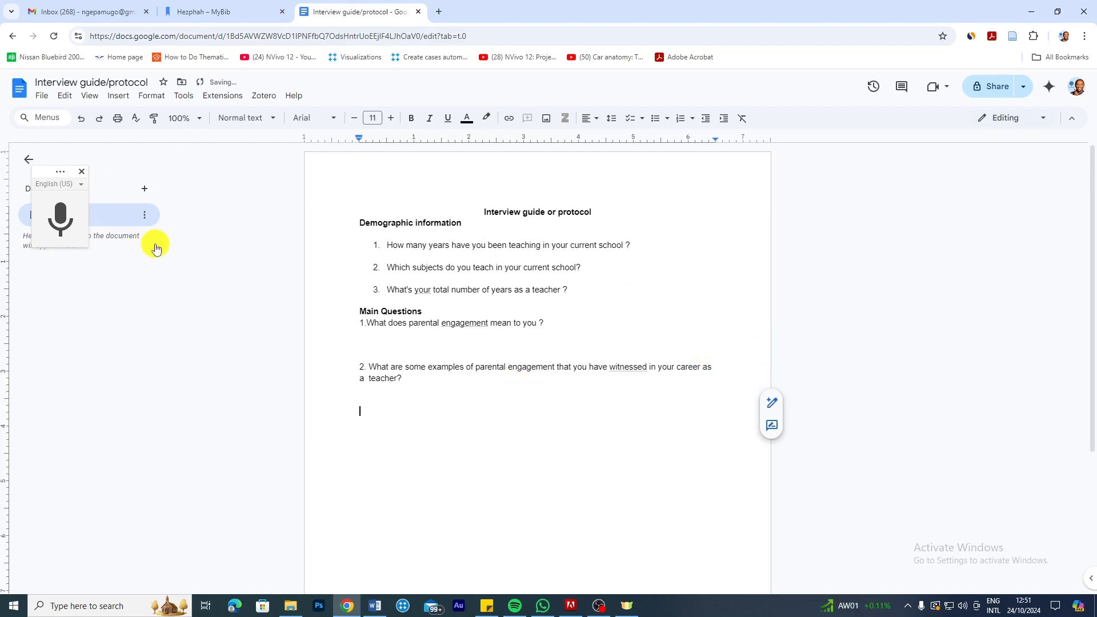
pyautogui.write('3.')
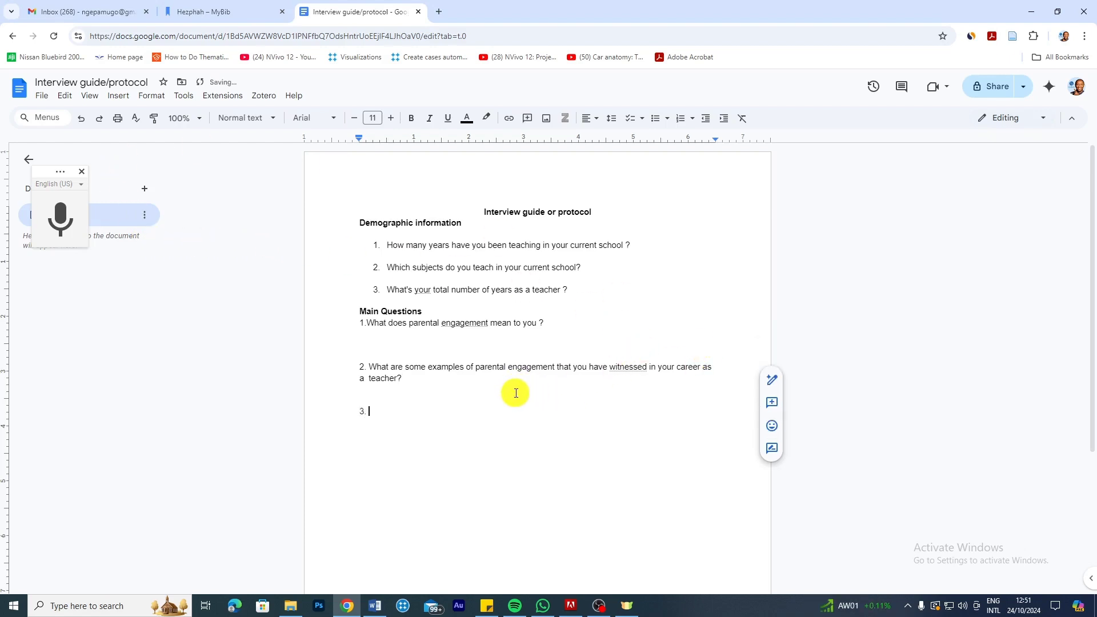
pyautogui.click(375, 606)
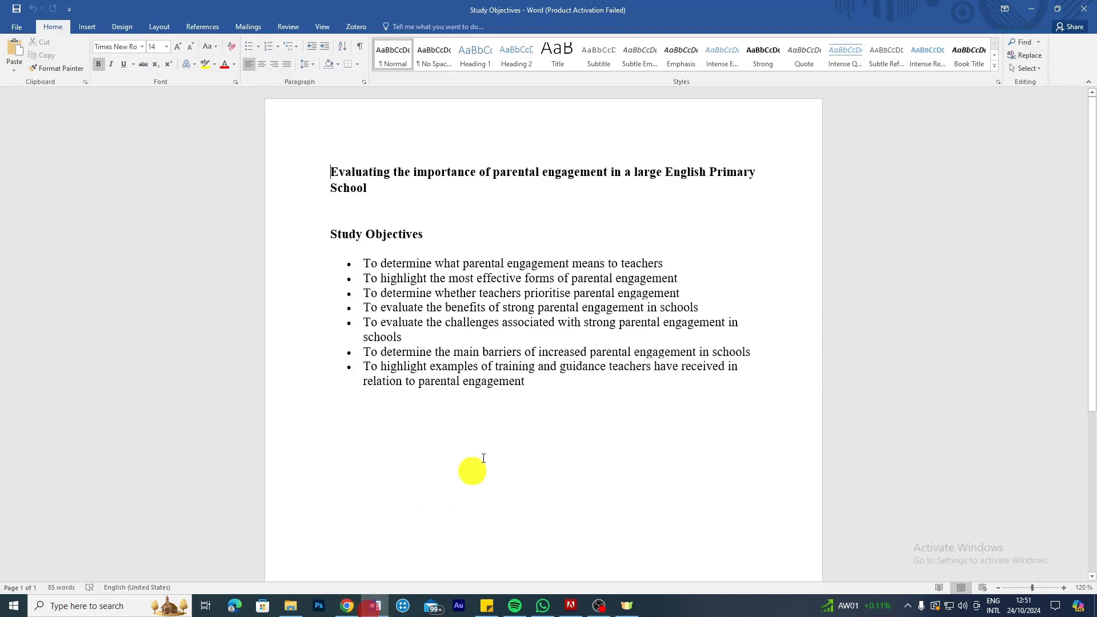
pyautogui.click(1031, 9)
pyautogui.click(60, 219)
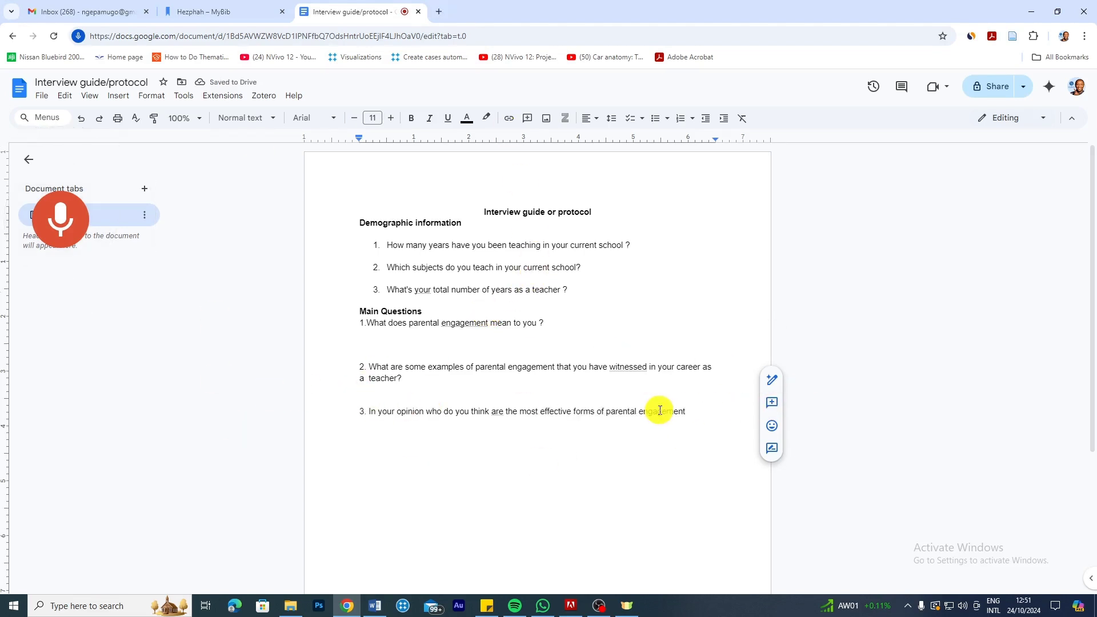
pyautogui.click(61, 207)
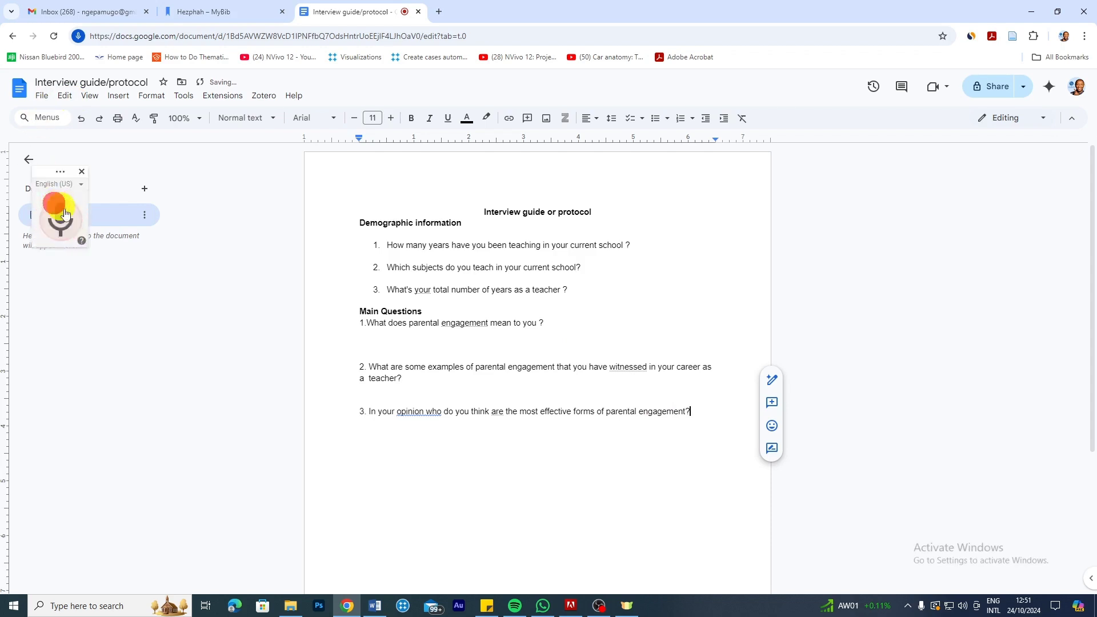
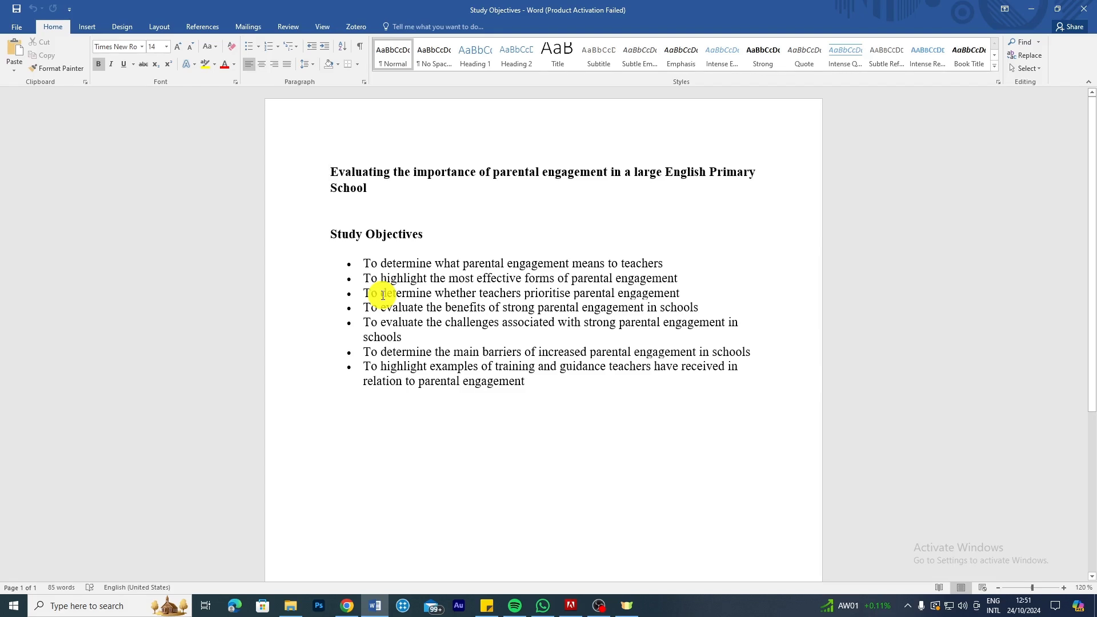
# Dictate question 4, "As a teacher are you normally concerned about improving parental engagement? In this sense do you think that parental engagement is a priority for you?"
pyautogui.click(1043, 8)
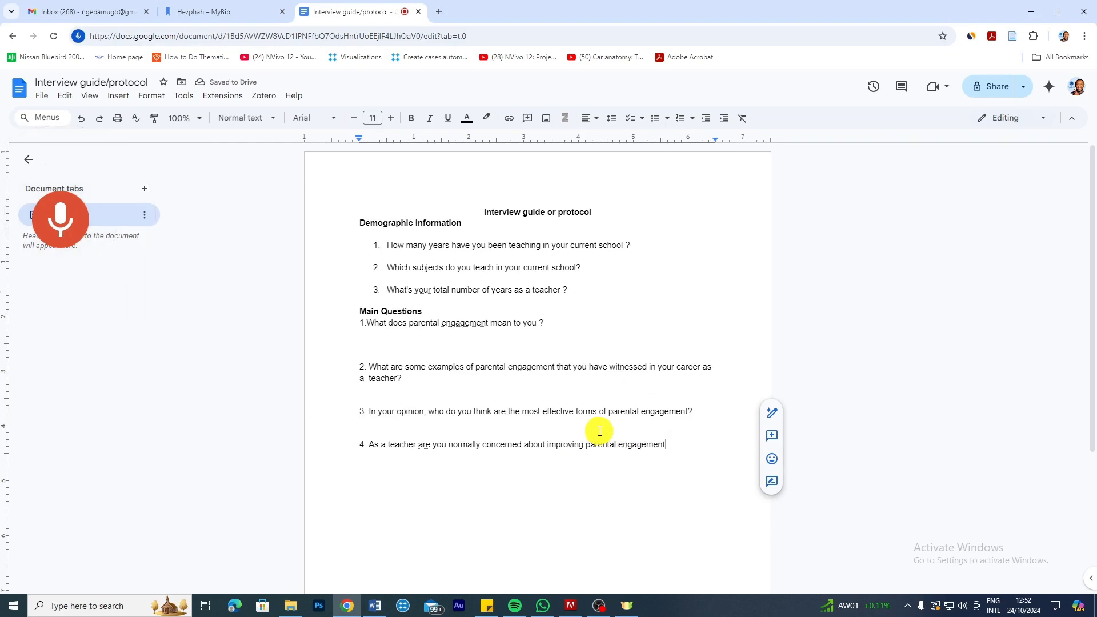
pyautogui.click(60, 219)
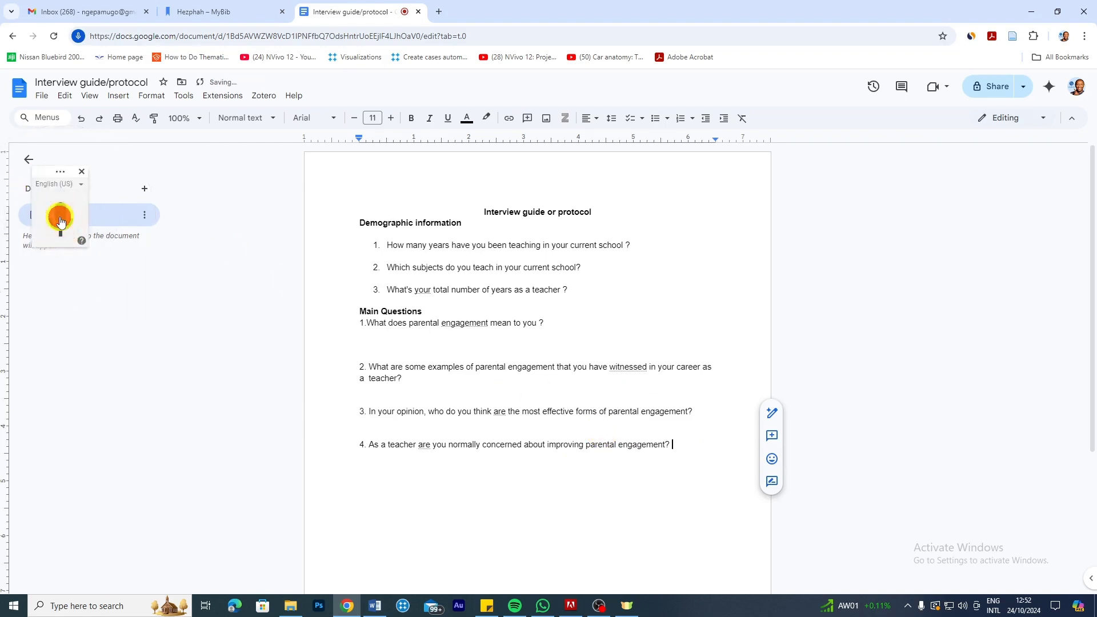
pyautogui.click(61, 220)
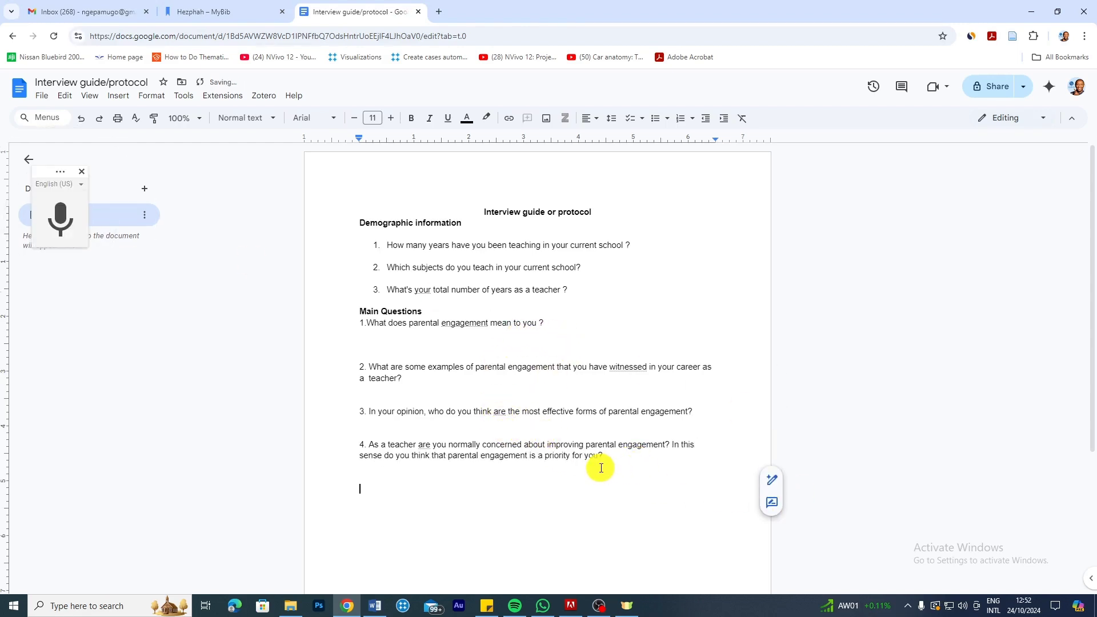
# Check the objectives in Word and dictate question 5, "In your opinion what do you think are the benefits of improved parental engagement in primary schools"
pyautogui.write('5.')
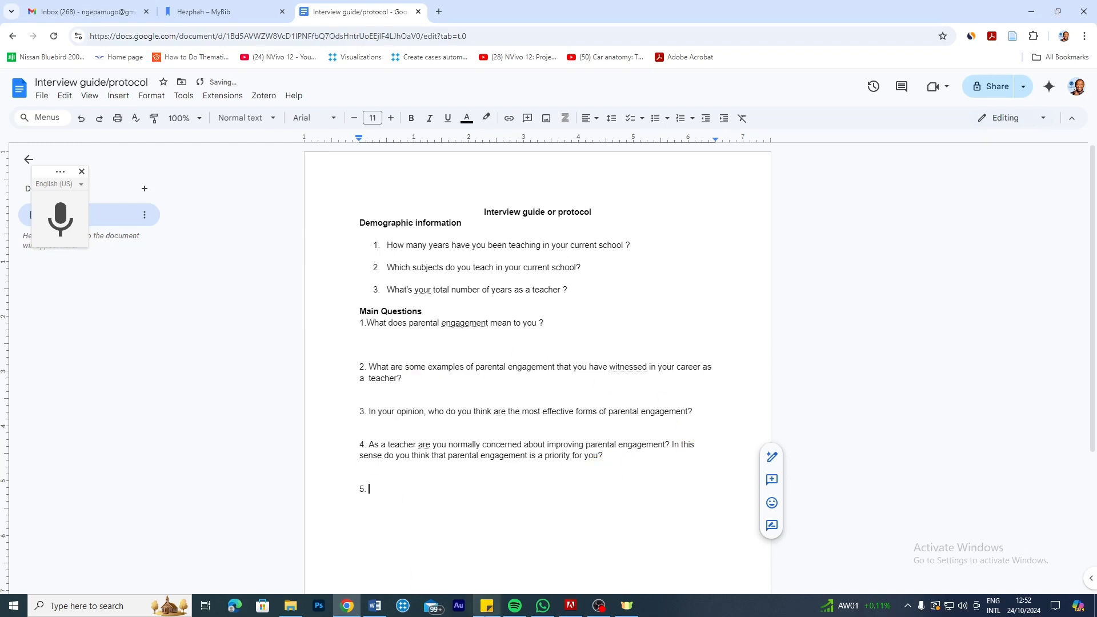
pyautogui.click(375, 606)
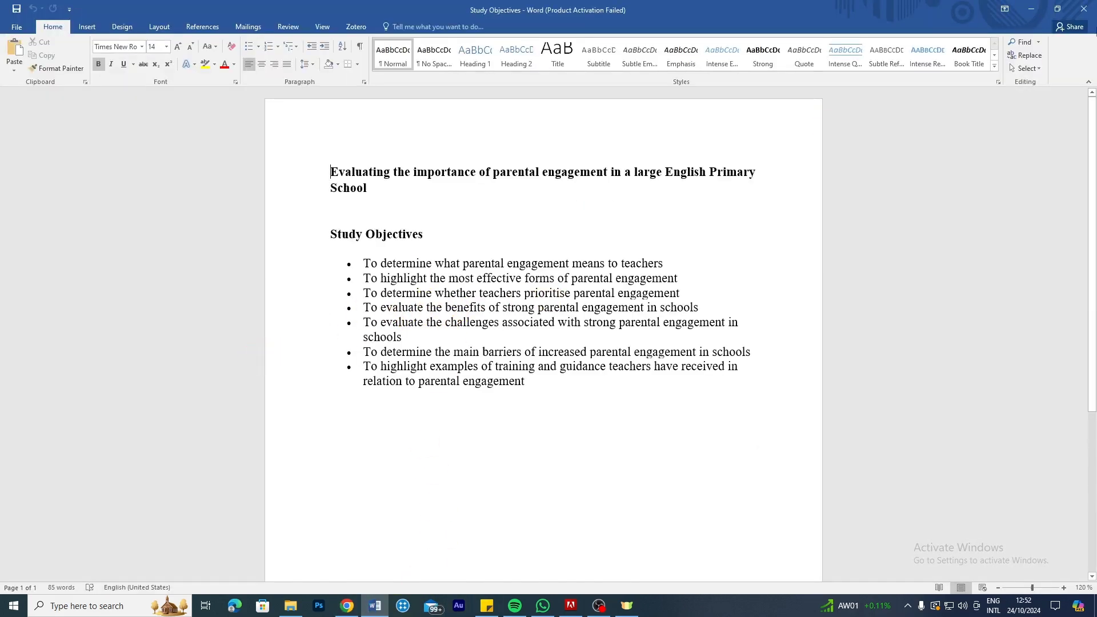
pyautogui.click(1031, 10)
pyautogui.click(65, 217)
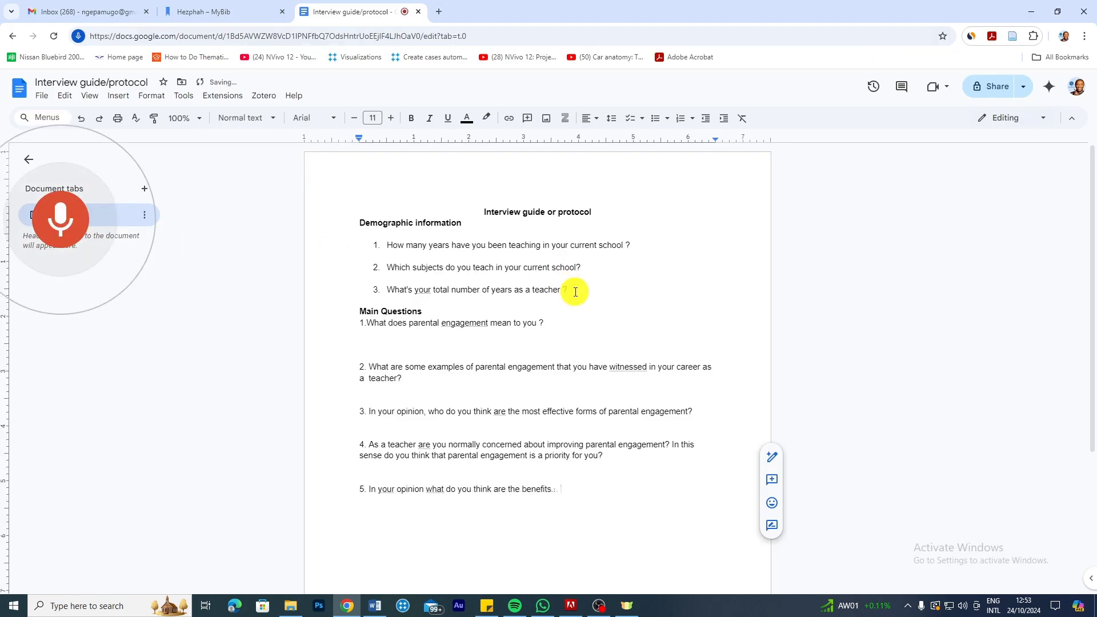
pyautogui.click(63, 228)
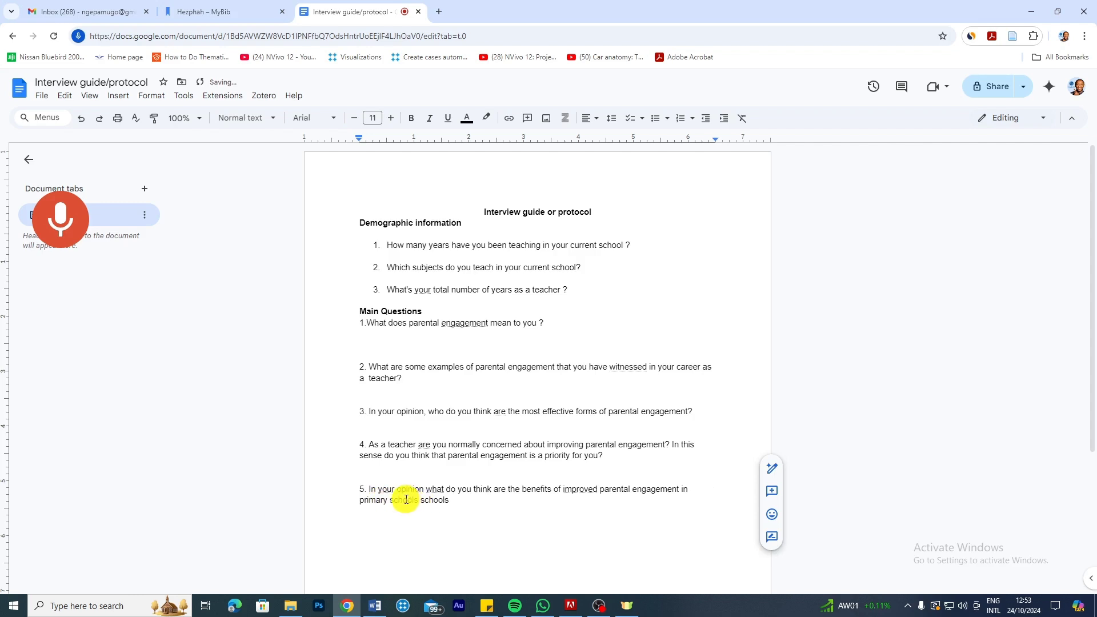
# Delete the duplicated word "schools" from question 5, end it with a question mark, and start a new line after a gap
pyautogui.click(453, 503)
pyautogui.press('BackSpace')
pyautogui.press('BackSpace')
pyautogui.press('BackSpace')
pyautogui.press('BackSpace')
pyautogui.press('BackSpace')
pyautogui.press('BackSpace')
pyautogui.press('BackSpace')
pyautogui.press('BackSpace')
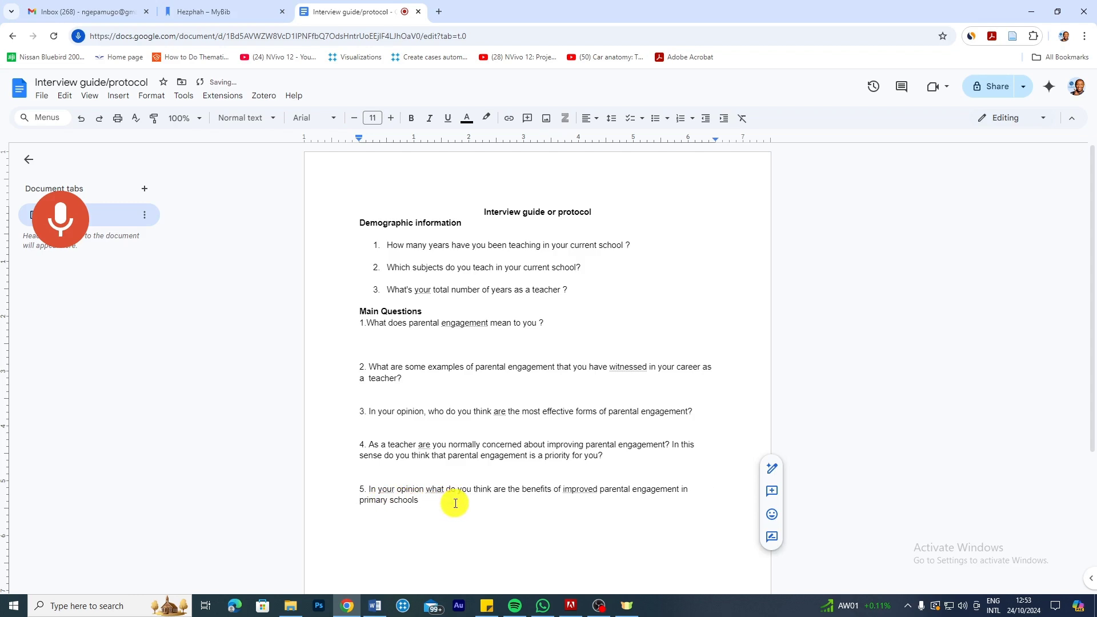
pyautogui.press('Return')
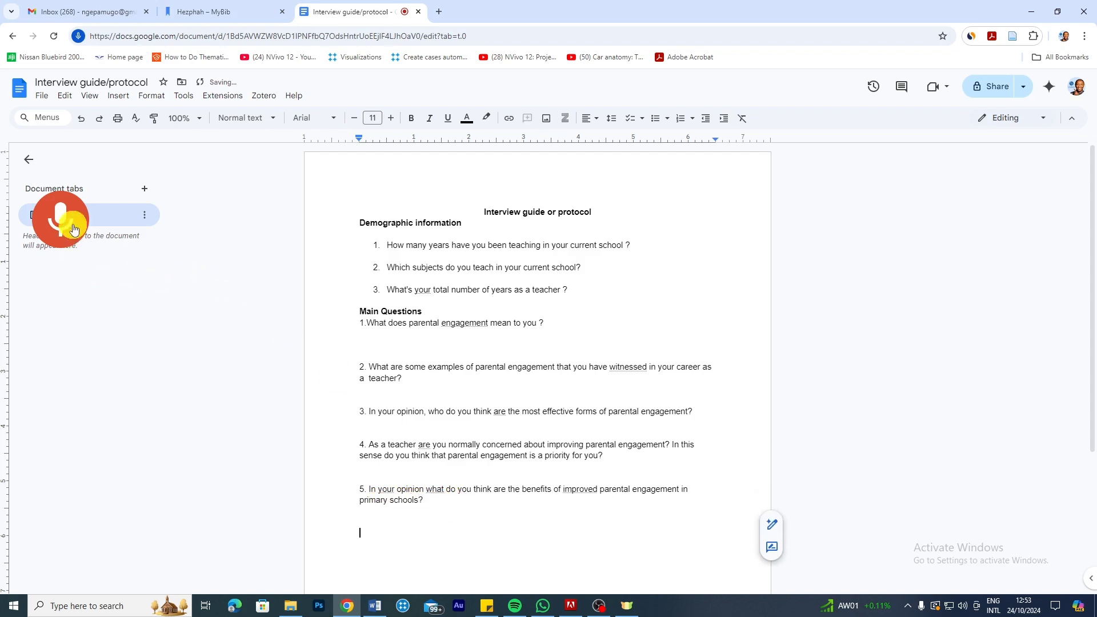
pyautogui.click(60, 221)
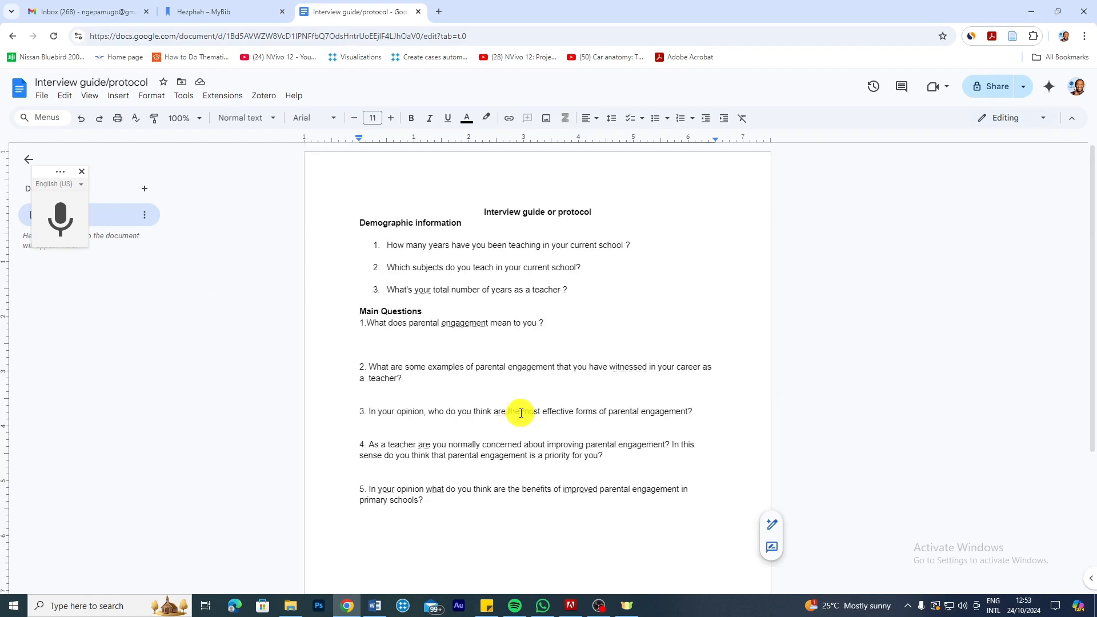
# Check the objectives in Word and dictate question 6, "What do you think are the challenges that inhibit strong parental engagement in primary schools ?"
pyautogui.scroll(-1, 521, 412)
pyautogui.write('6.')
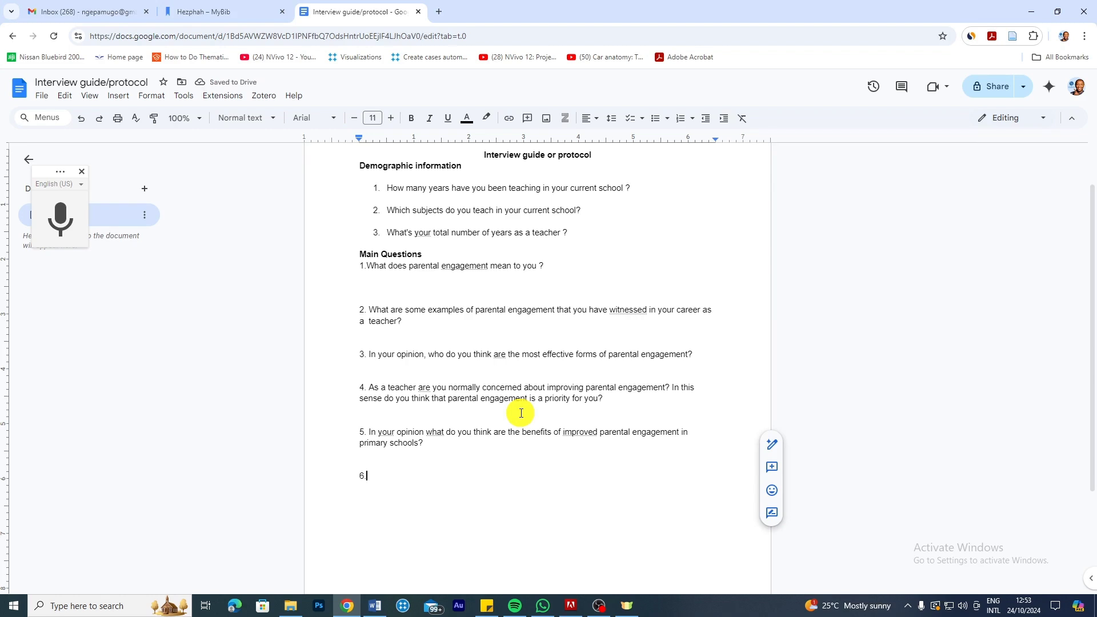
pyautogui.click(374, 605)
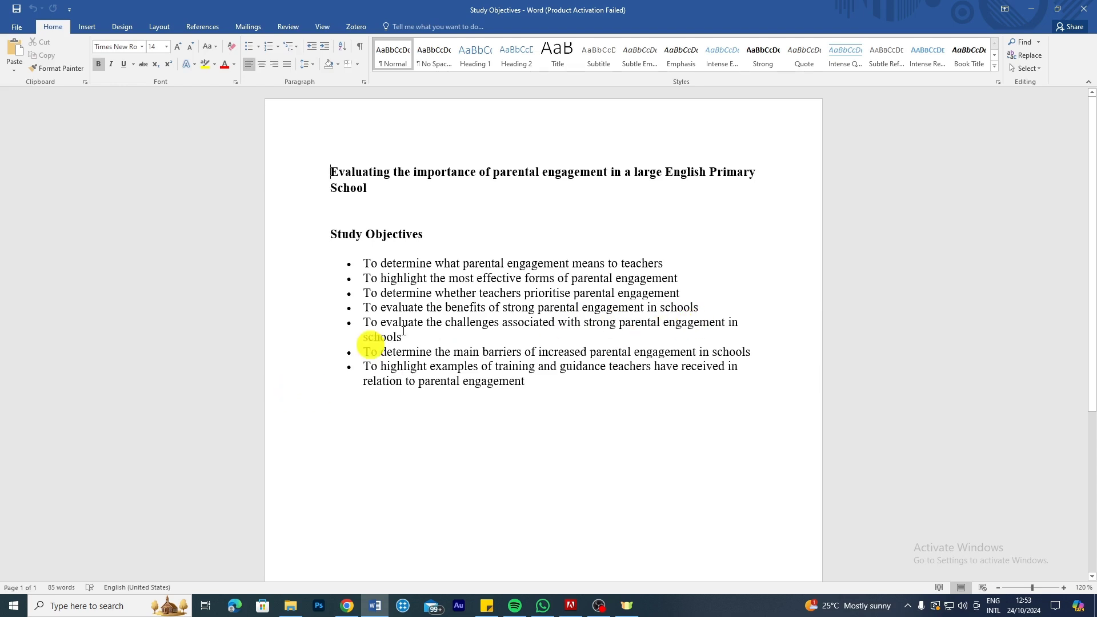
pyautogui.click(1031, 8)
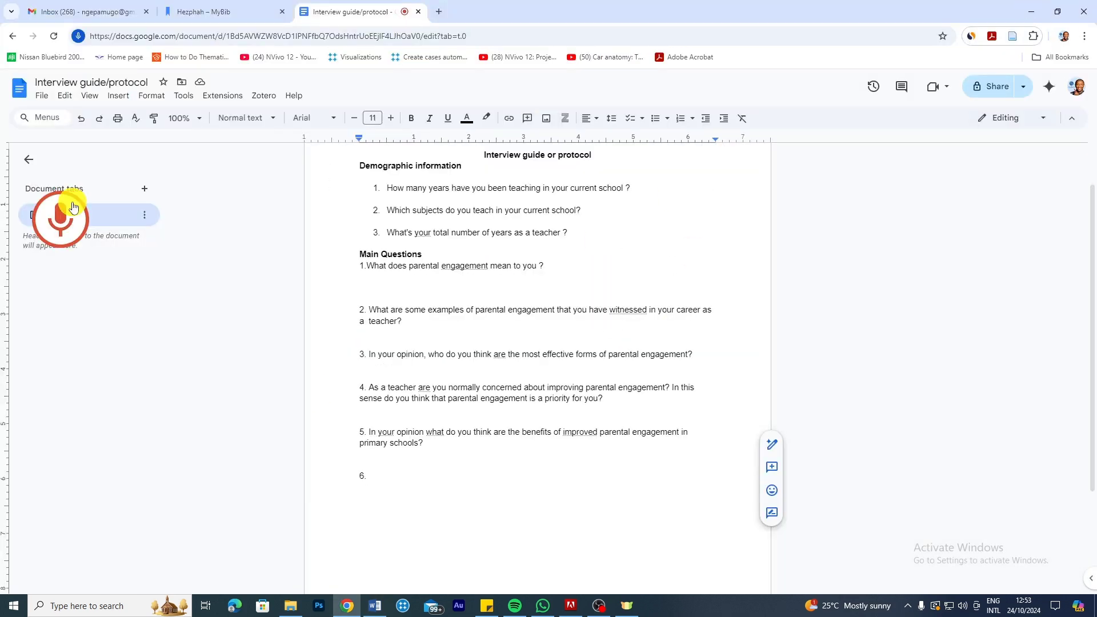
pyautogui.click(74, 207)
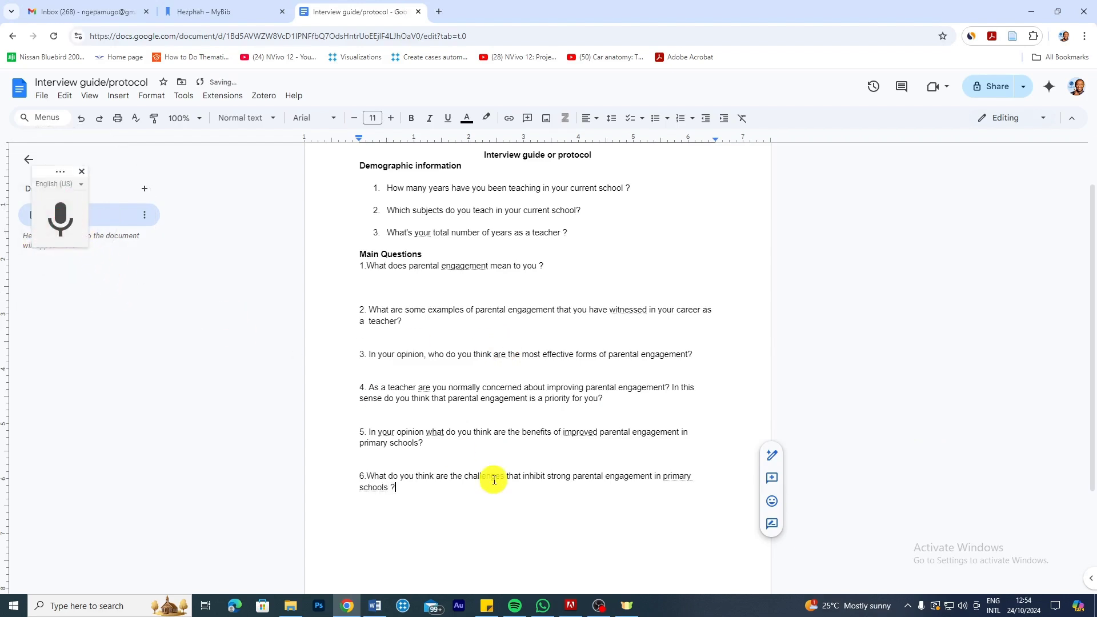
# Check the objectives in Word and dictate question 7, "Are there any forms of challenges that are associated with strong parental engagement in primary schools ?"
pyautogui.press('Return')
pyautogui.press('Return')
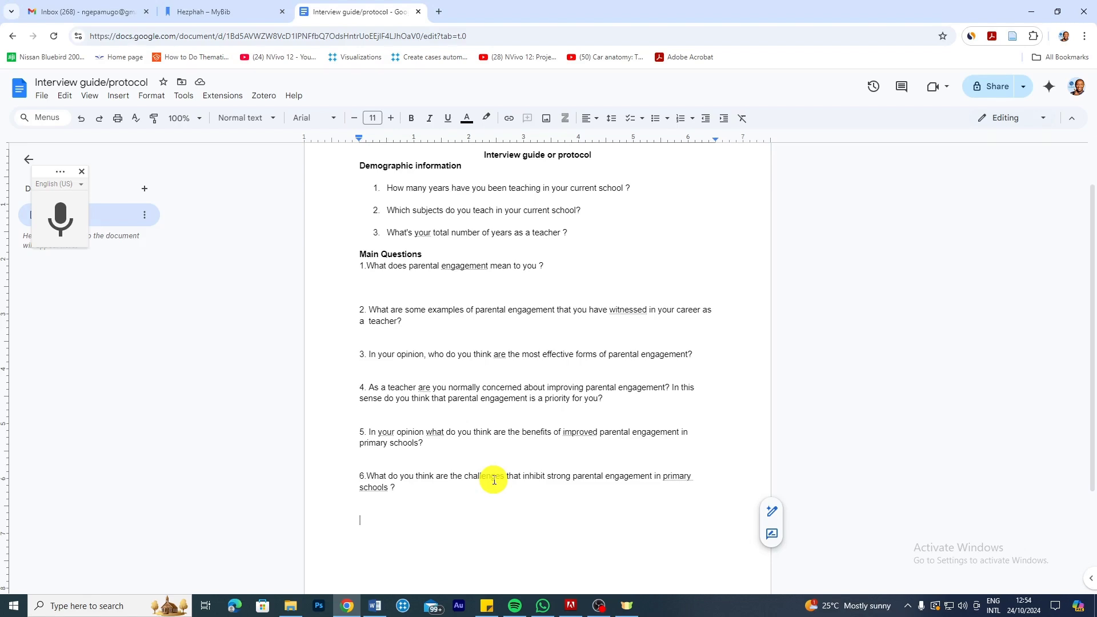
pyautogui.press('BackSpace')
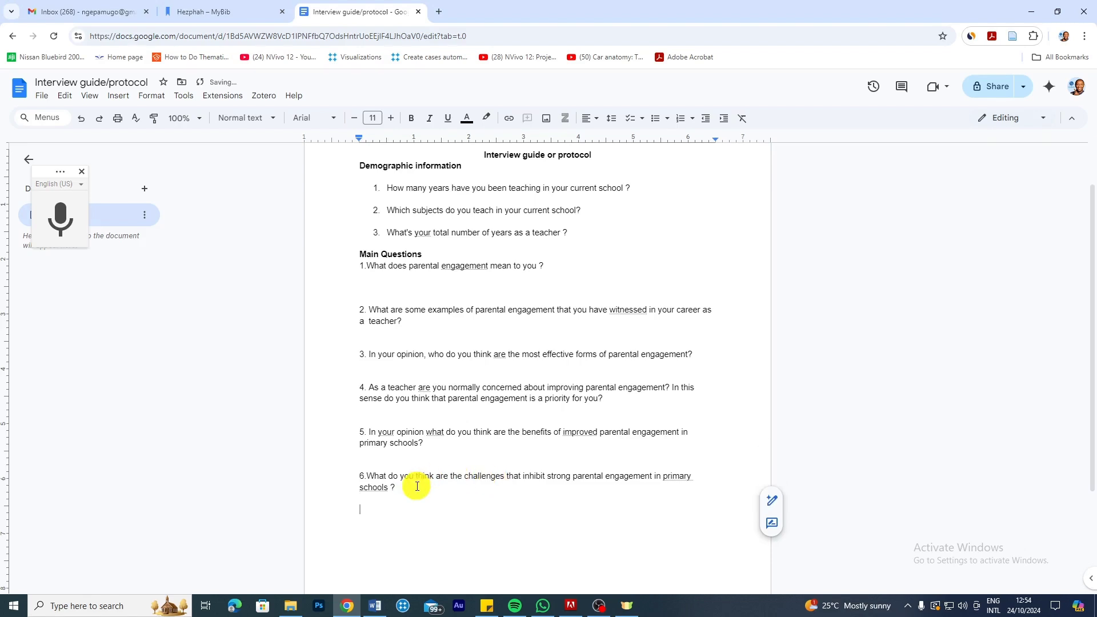
pyautogui.write('7.')
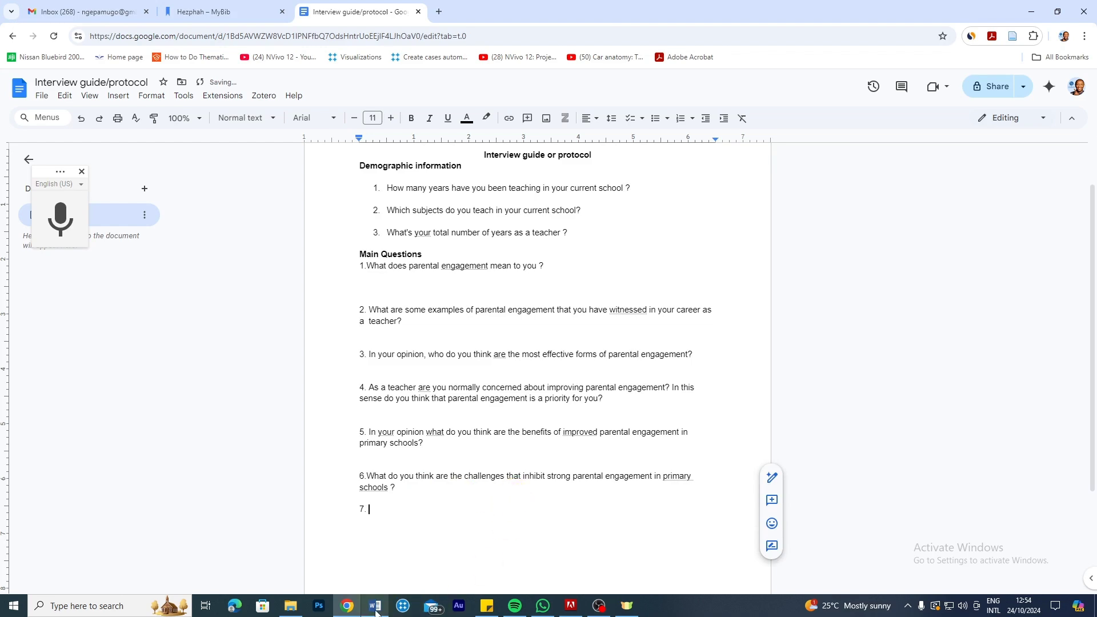
pyautogui.click(375, 605)
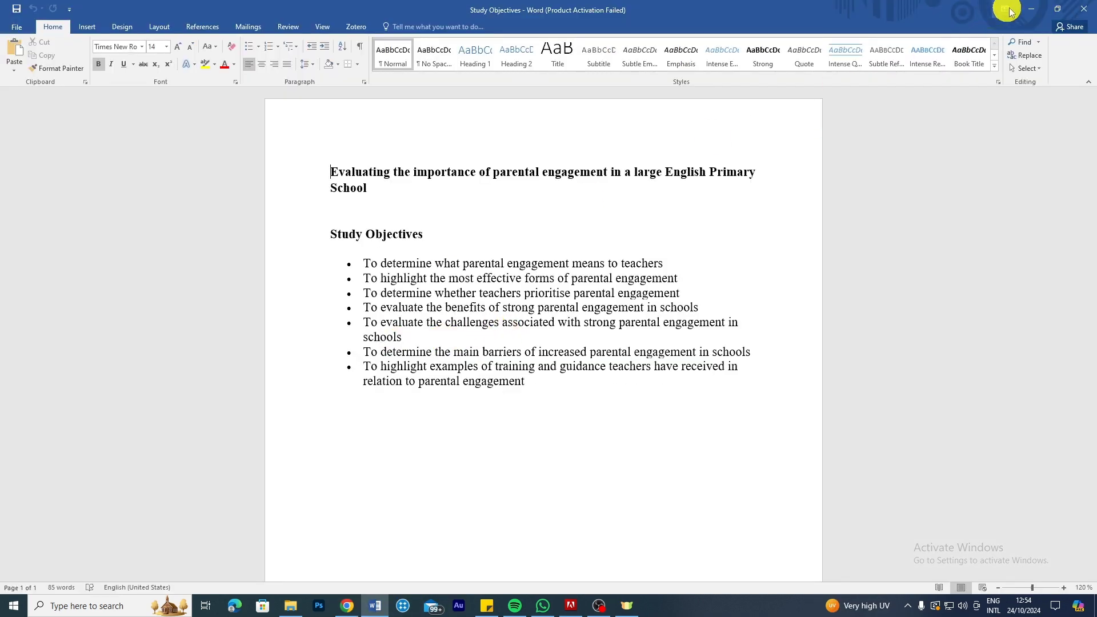
pyautogui.hotkey('alt', 'Tab')
pyautogui.hotkey('ctrl', 'shift', 's')
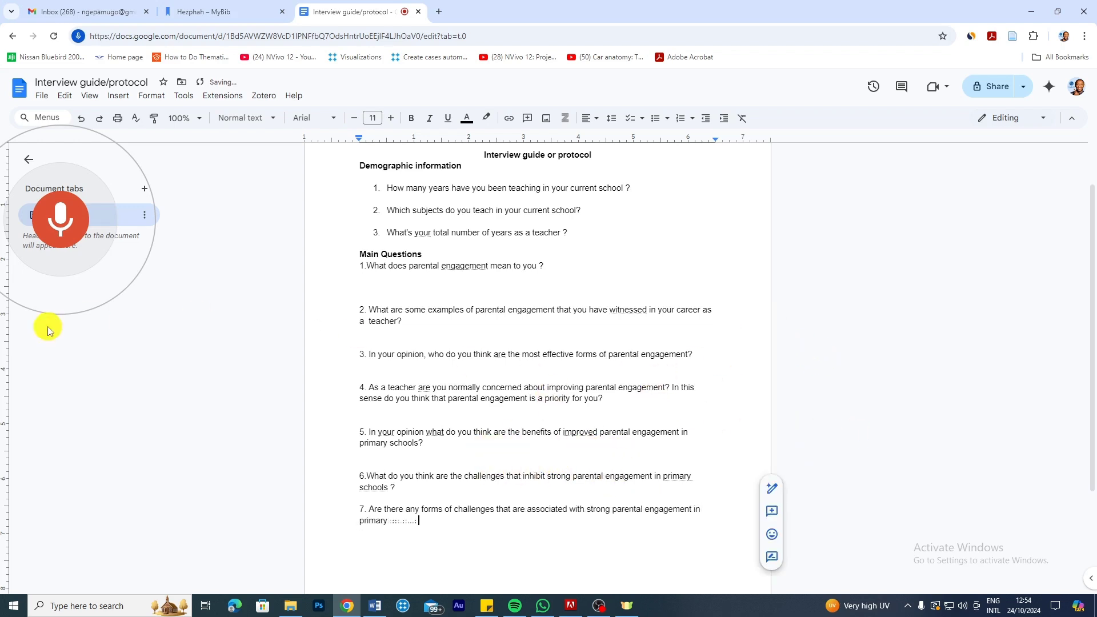
pyautogui.click(60, 218)
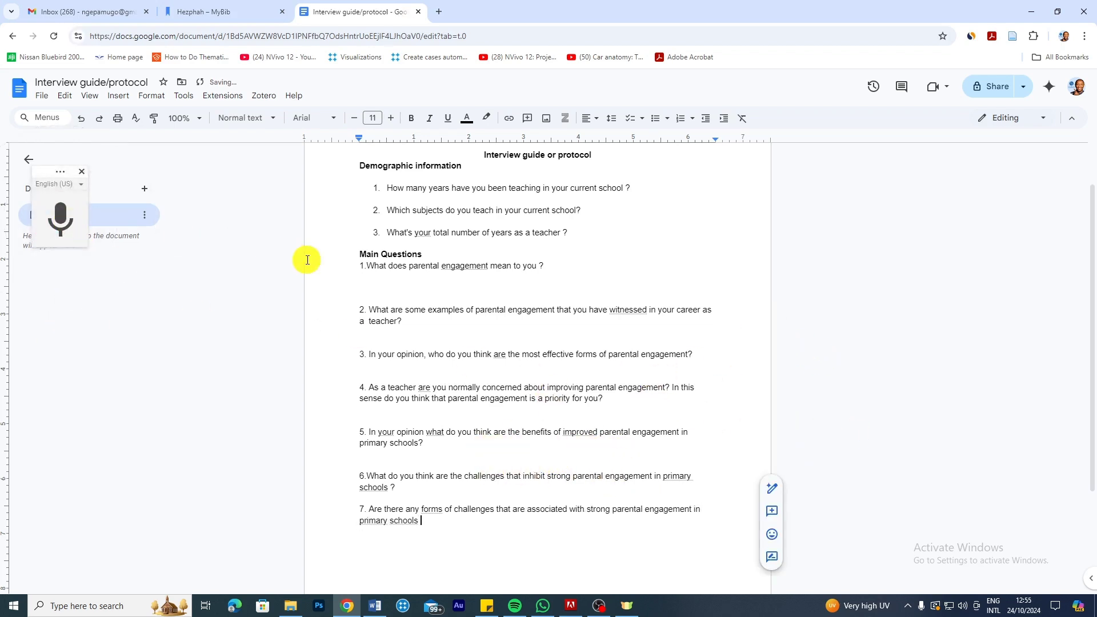
# Check the objectives in Word and dictate question 8, "As a teacher have you ever received any form of training and guidance on how to effectively engage parents ?"
pyautogui.click(375, 605)
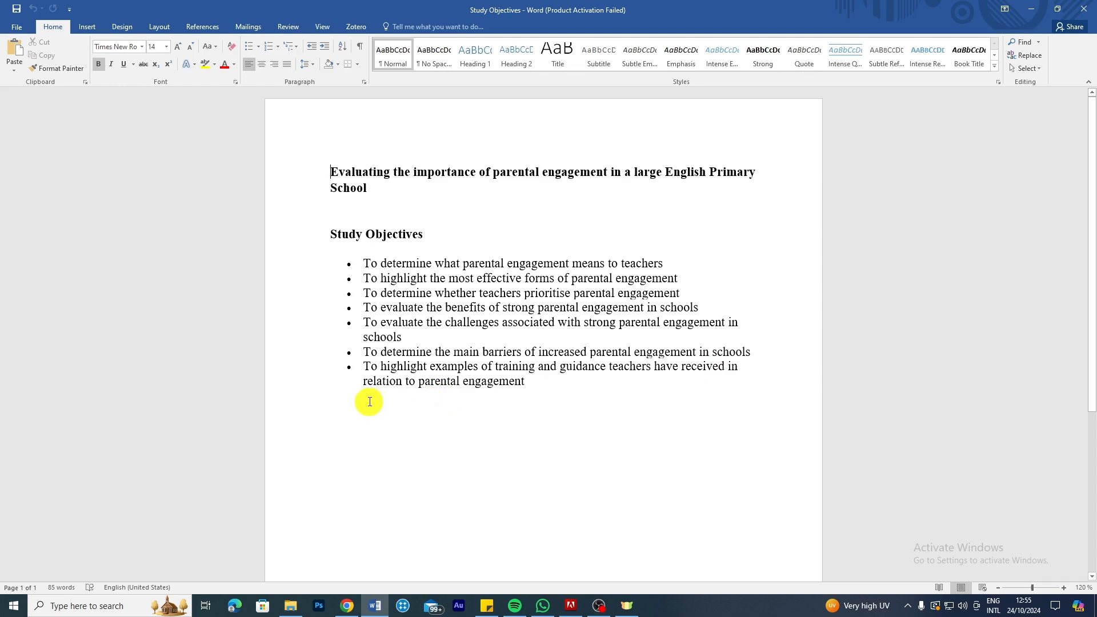
pyautogui.click(1029, 9)
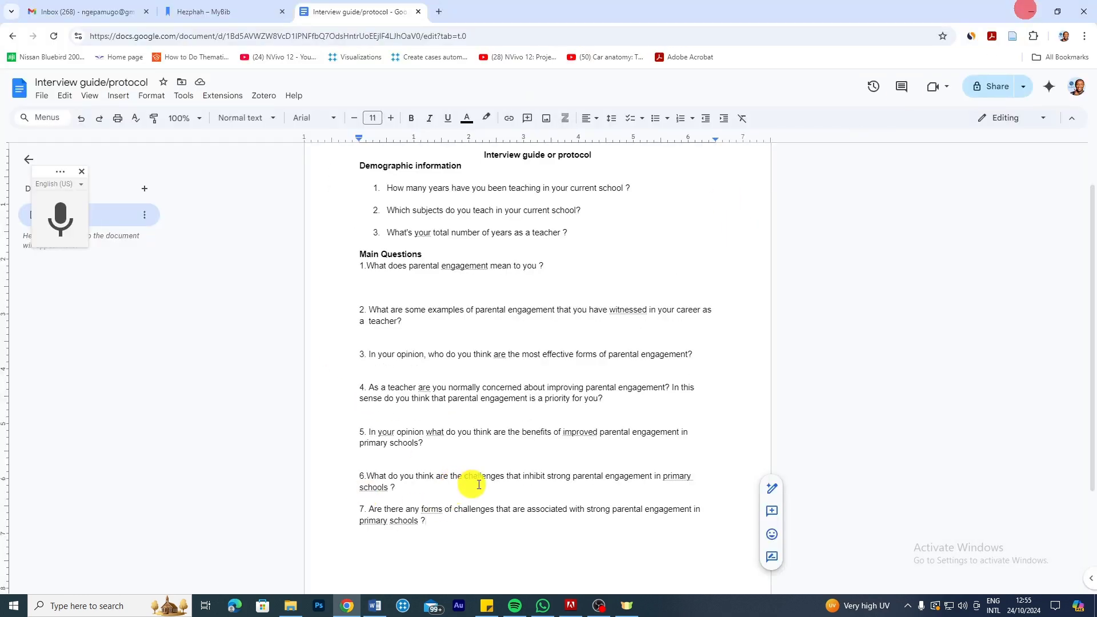
pyautogui.click(64, 223)
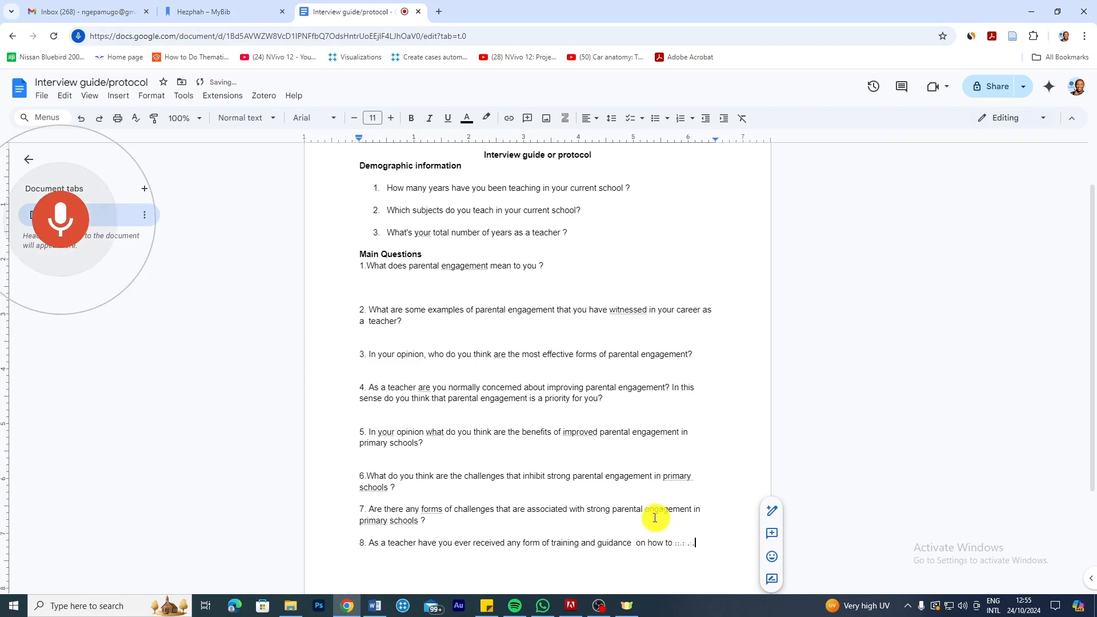
pyautogui.scroll(-3, 536, 480)
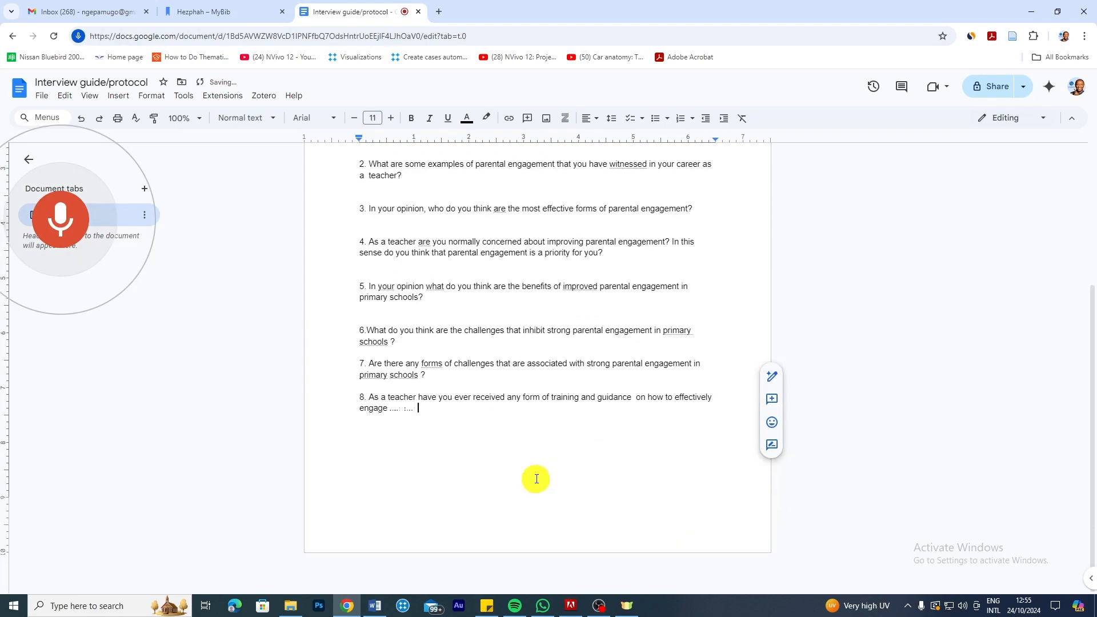
pyautogui.click(60, 219)
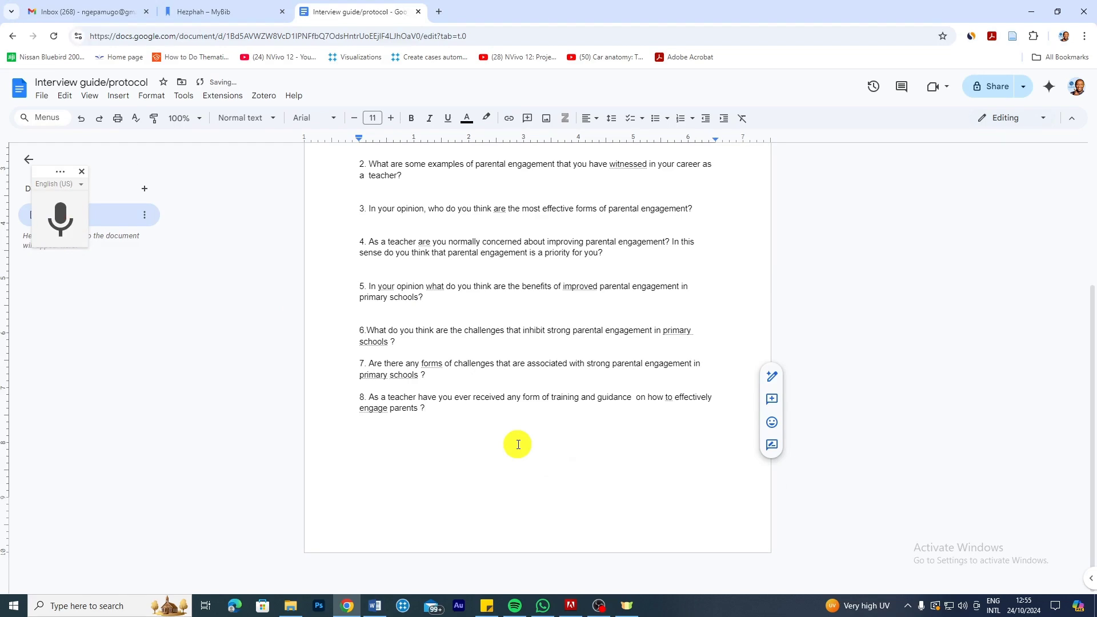
# Insert a blank line above the "Main Questions" heading to separate it from the demographic questions
pyautogui.scroll(4, 518, 445)
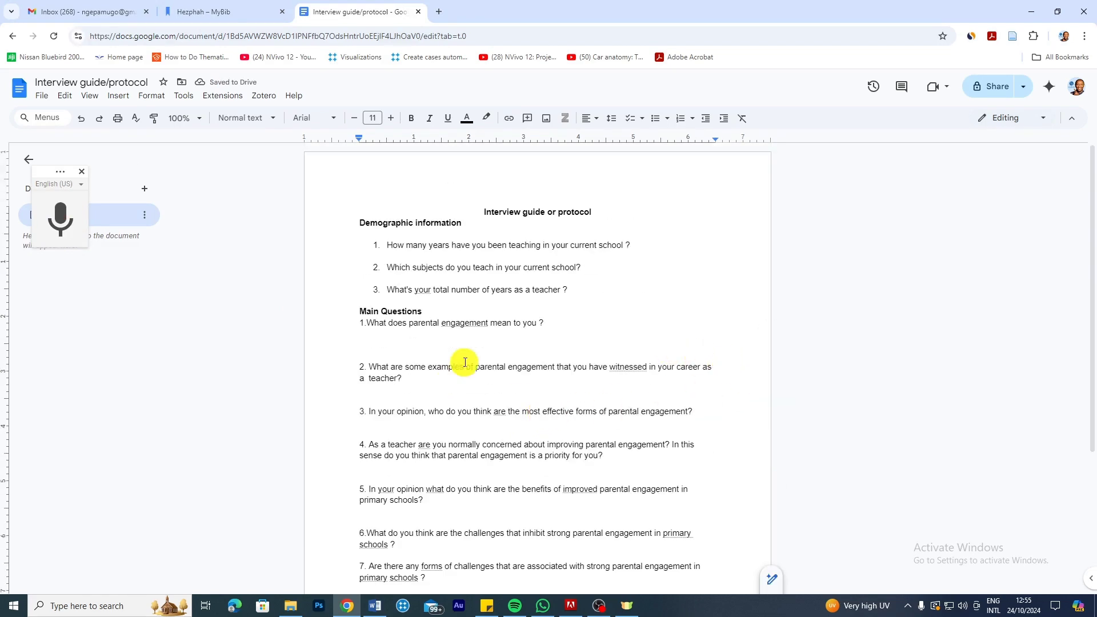
pyautogui.scroll(-1, 535, 333)
pyautogui.click(360, 245)
pyautogui.press('Return')
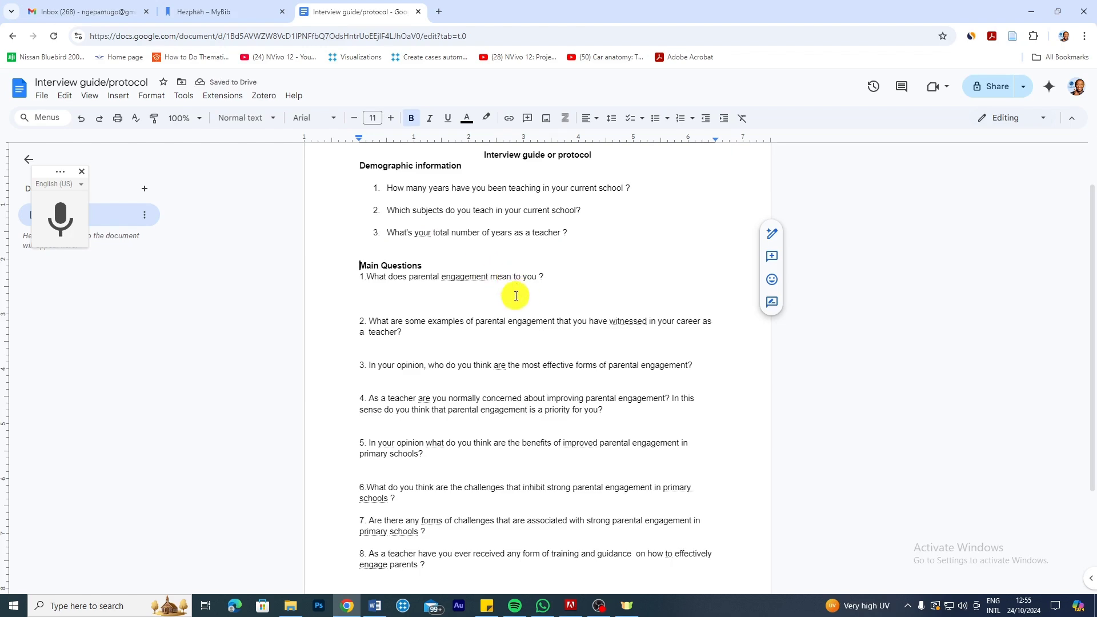
# Review the demographic and main questions in the interview guide and compare them with the study objectives in Word
pyautogui.scroll(1, 509, 291)
pyautogui.scroll(-4, 547, 382)
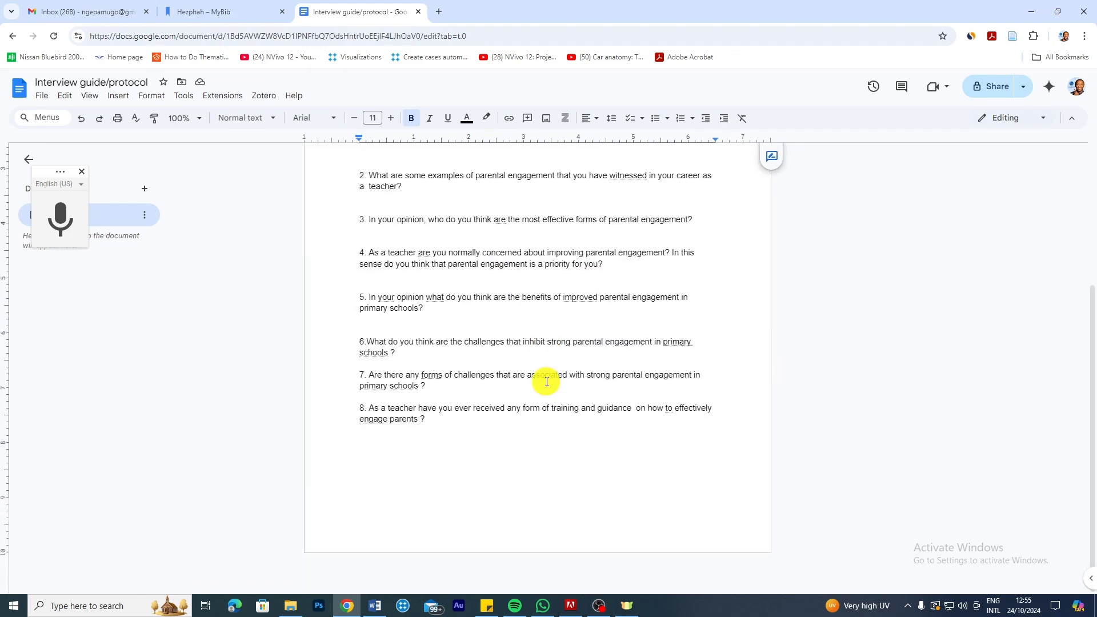
pyautogui.scroll(3, 546, 382)
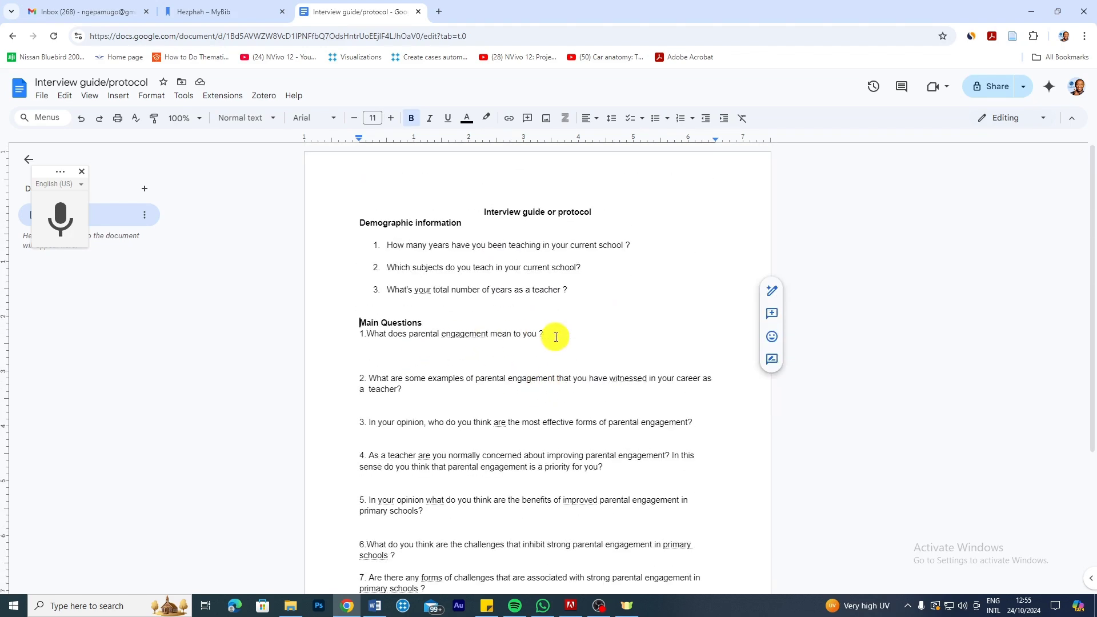
pyautogui.scroll(-2, 556, 337)
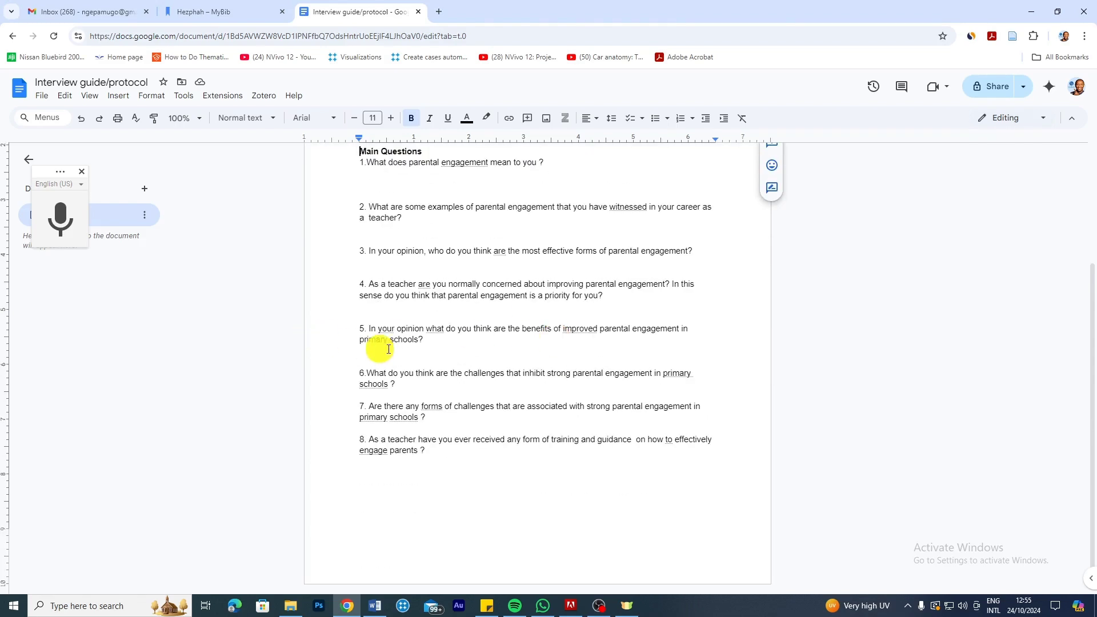
pyautogui.scroll(3, 439, 290)
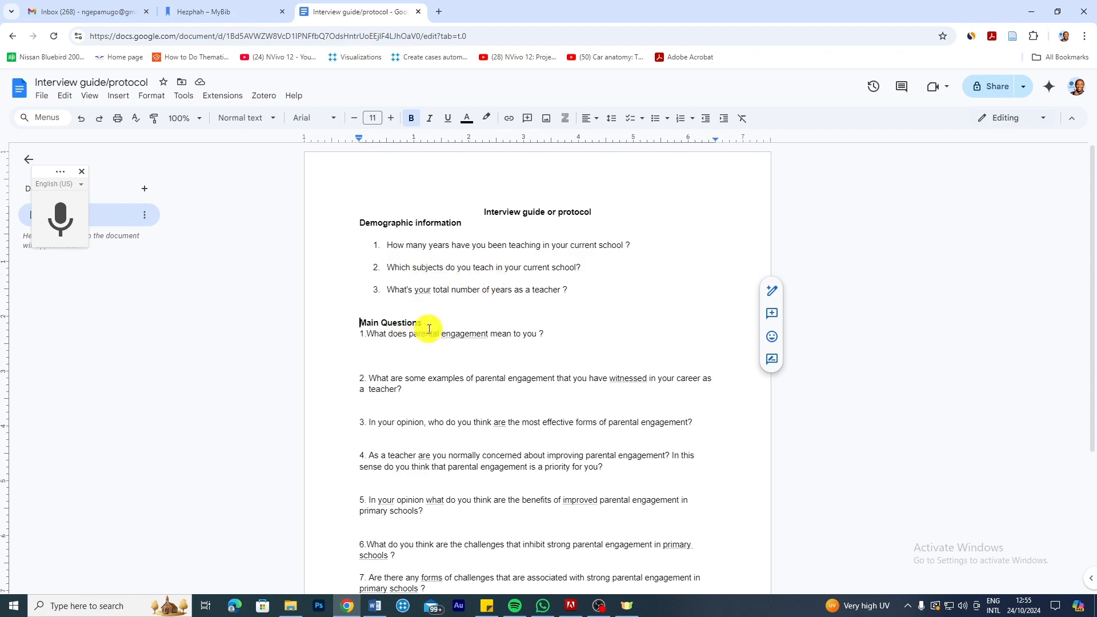
pyautogui.hotkey('alt', 'Tab')
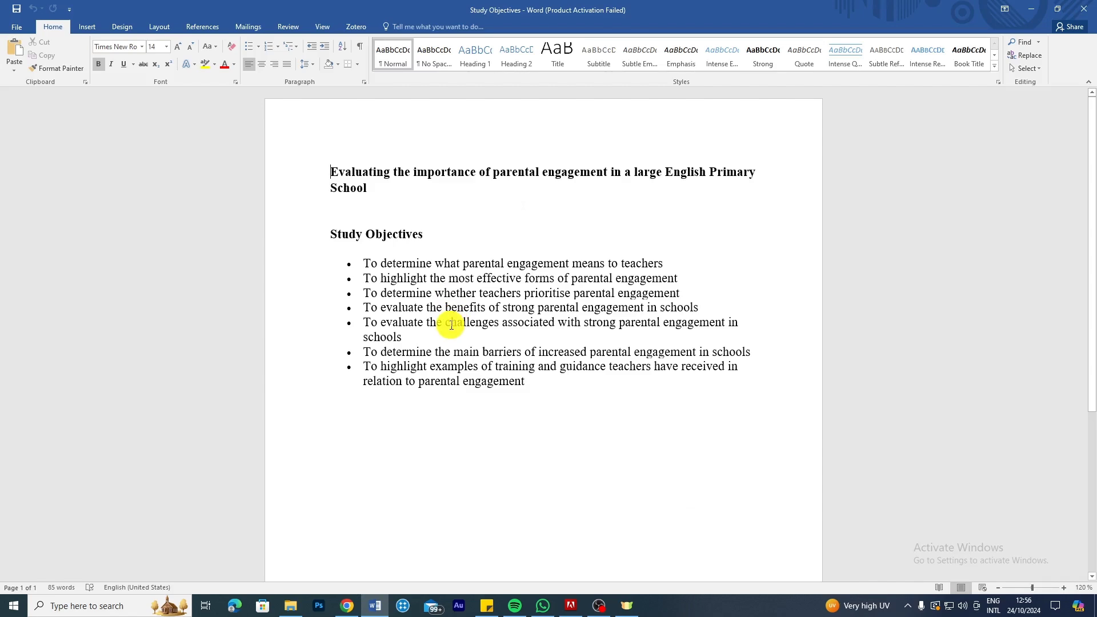
pyautogui.click(1037, 9)
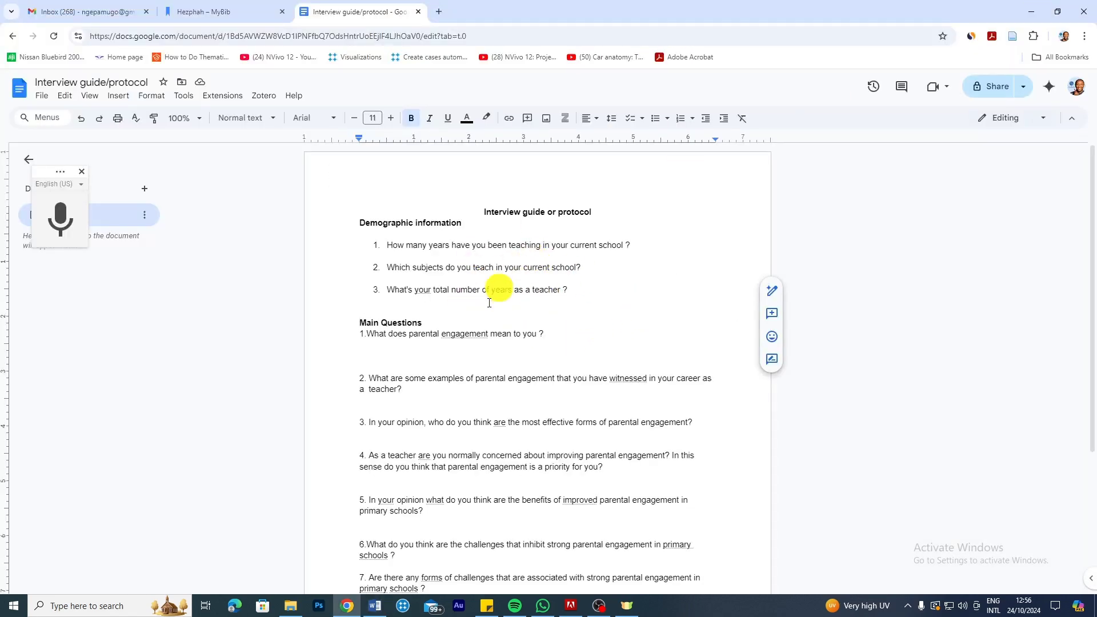
pyautogui.scroll(-4, 489, 395)
pyautogui.click(375, 607)
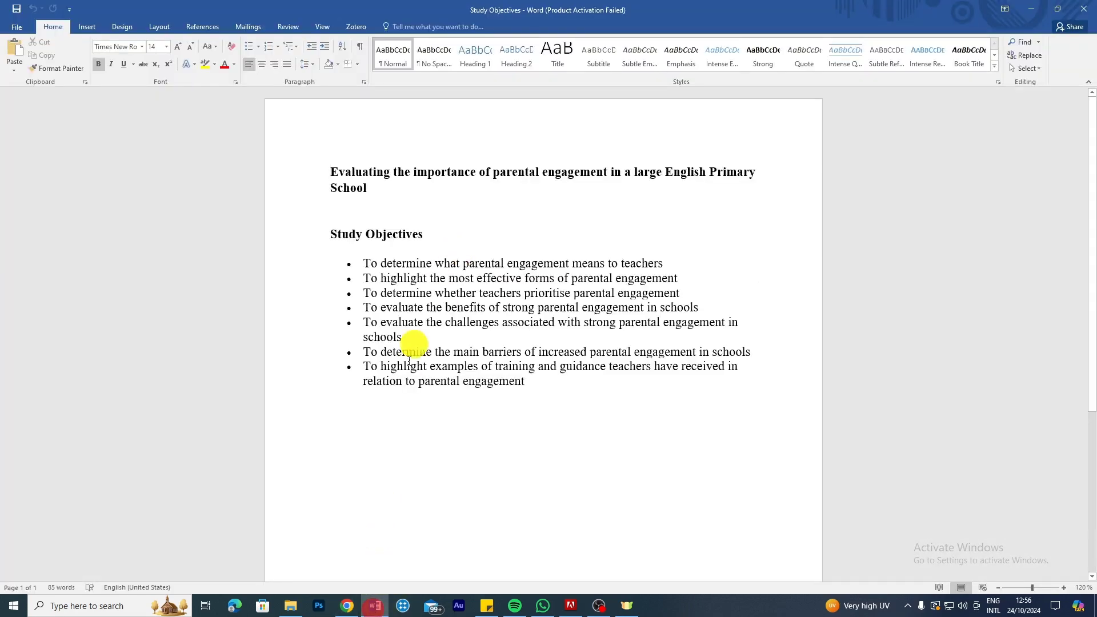
pyautogui.click(1028, 9)
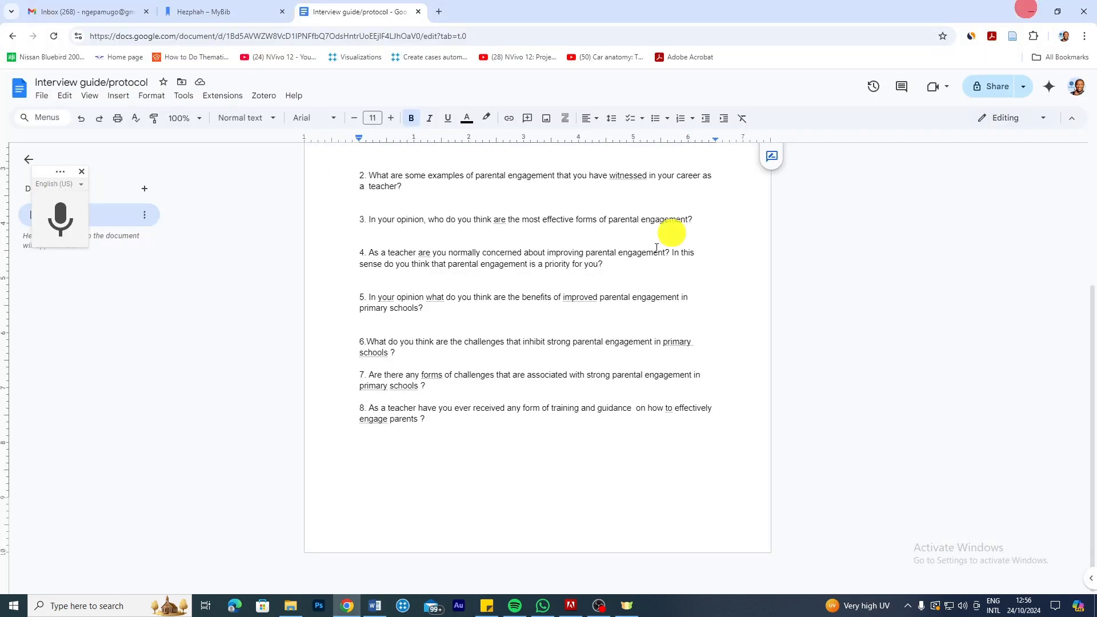